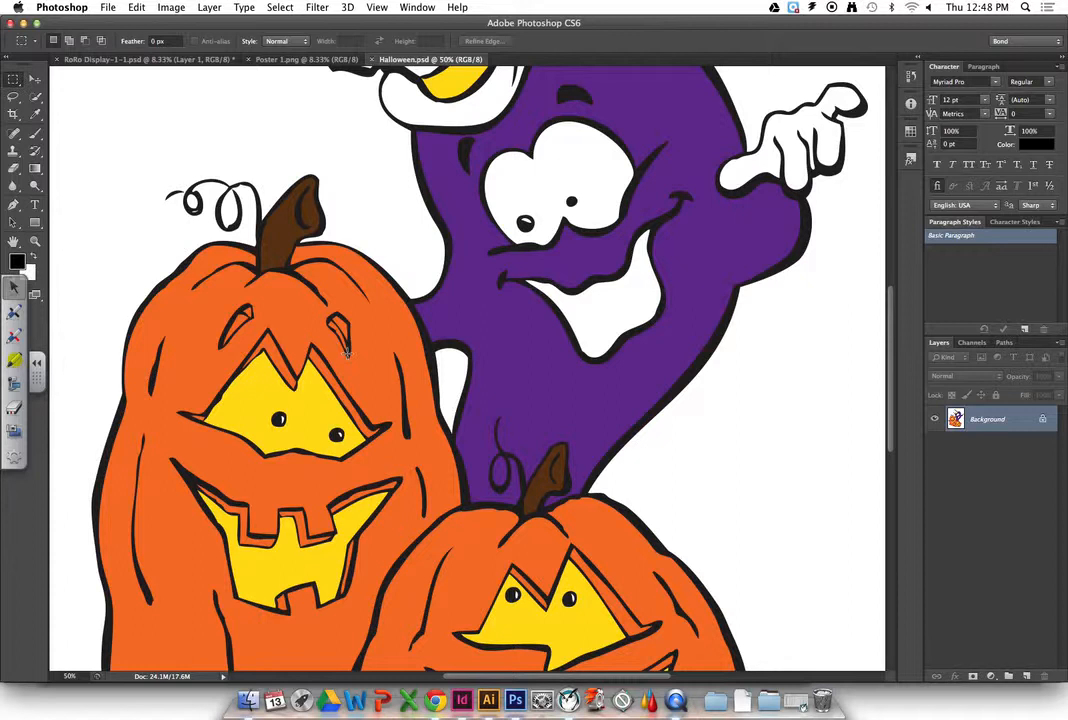
Select the yellow eye area of the tall pumpkin with the Magic Wand tool
{"action": "key", "text": "super+minus"}
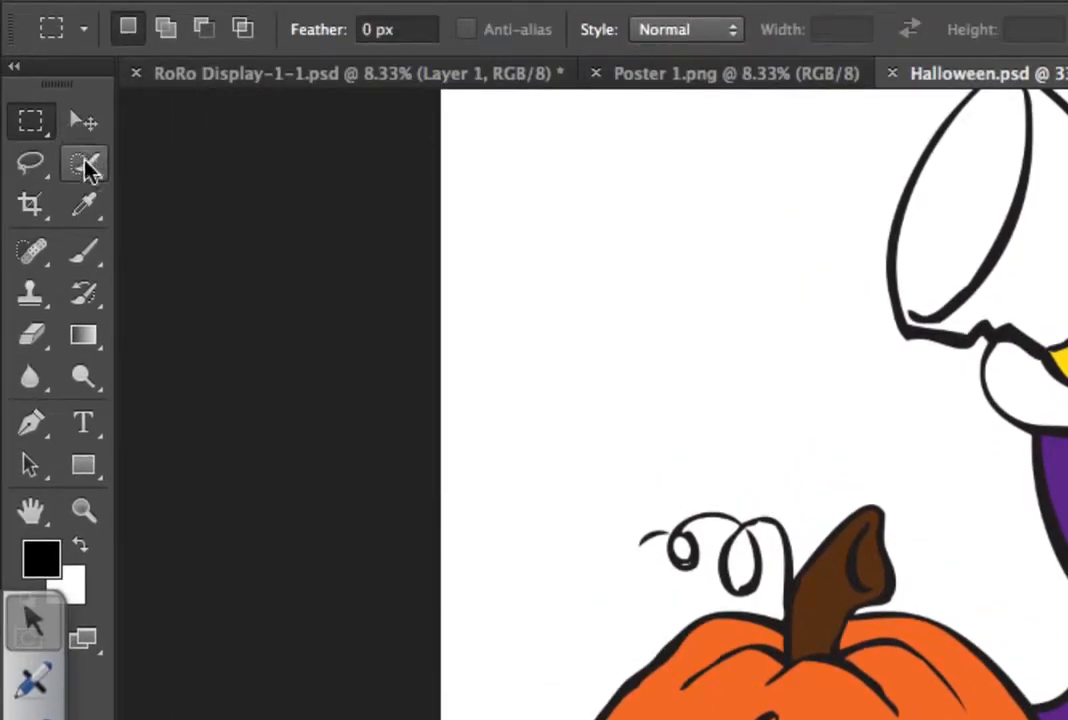
{"action": "left_click", "coordinate": [86, 168]}
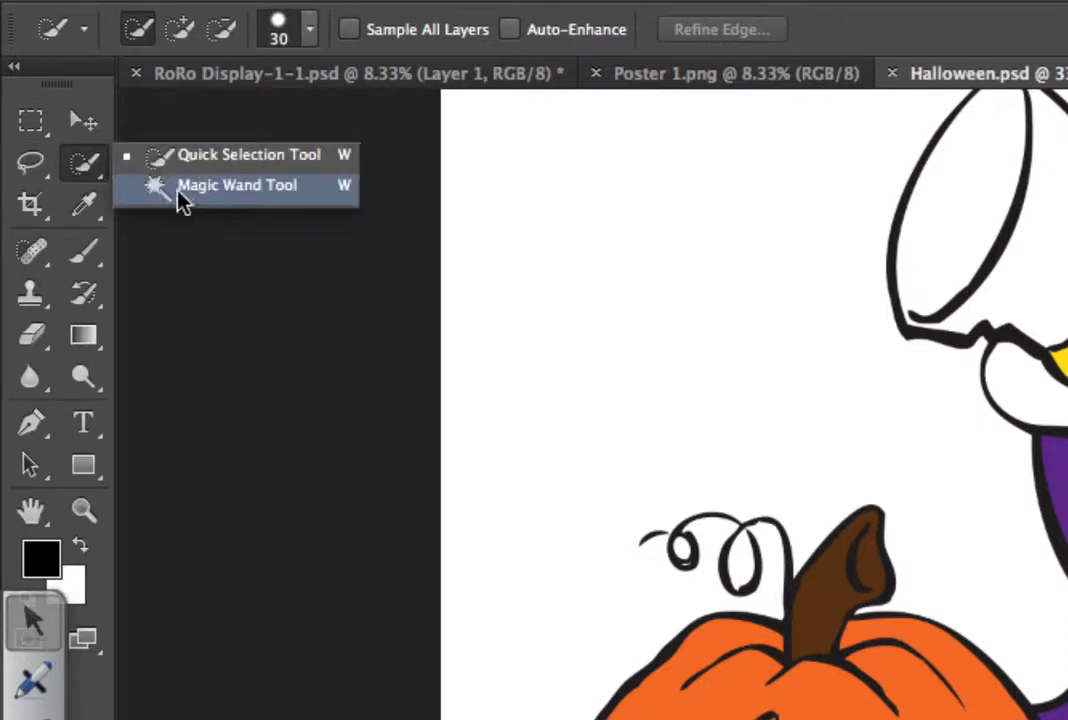
{"action": "left_click", "coordinate": [184, 197]}
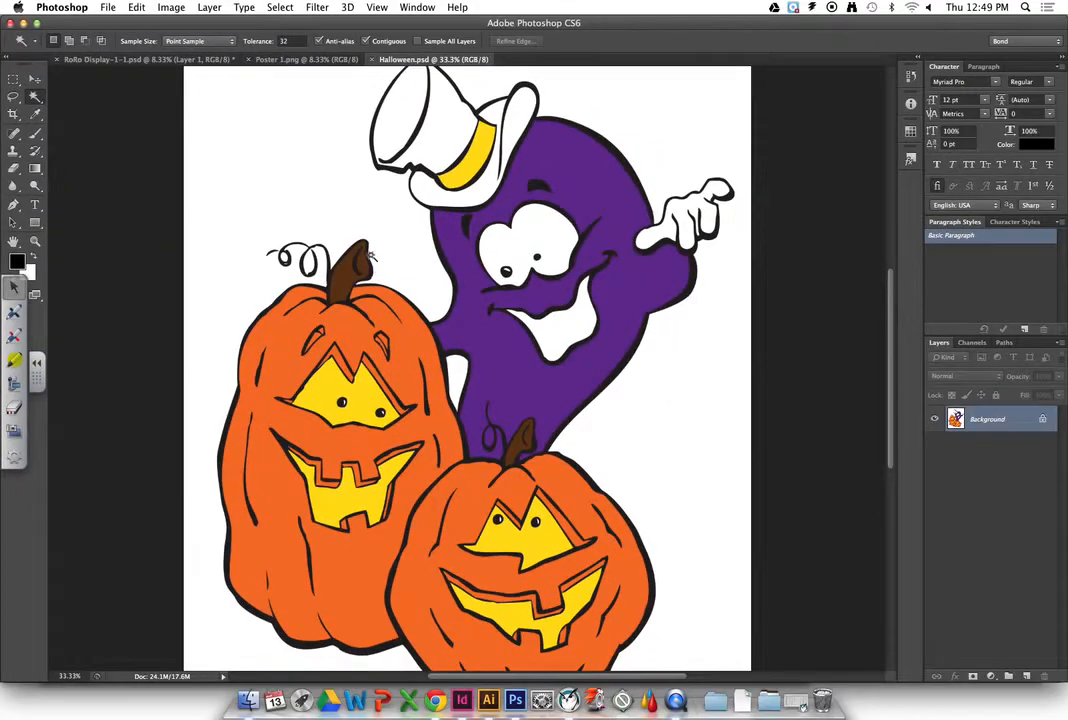
{"action": "key", "text": "super+plus"}
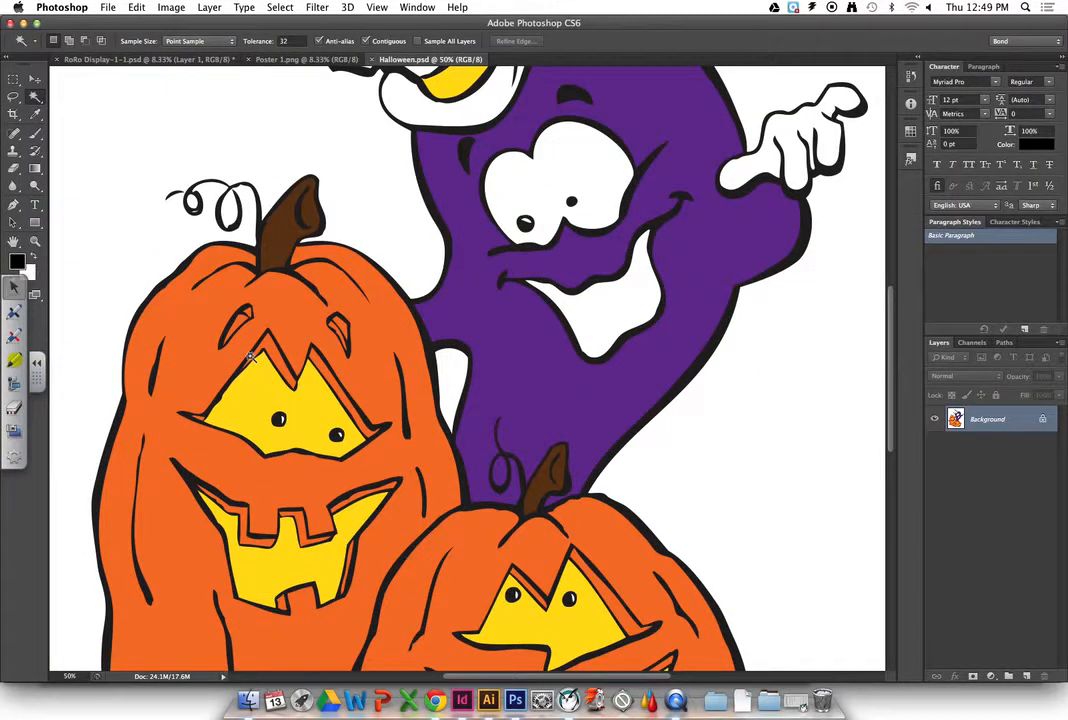
{"action": "left_click", "coordinate": [267, 398]}
{"action": "key", "text": "super+plus"}
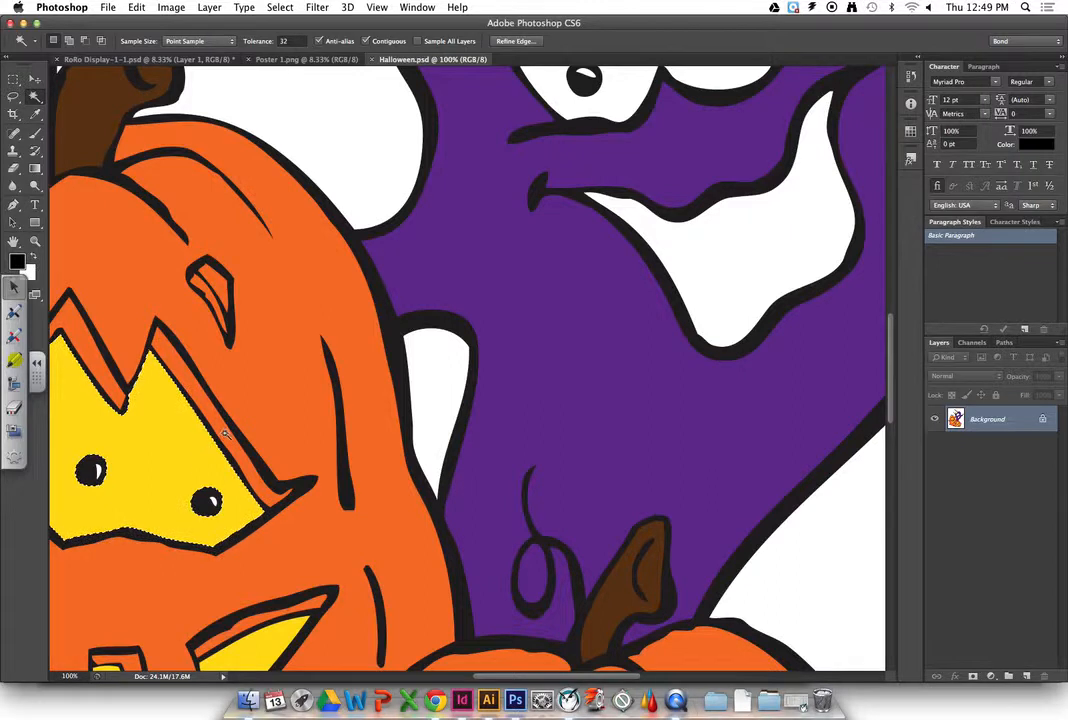
{"action": "left_click_drag", "start_coordinate": [142, 510], "coordinate": [317, 311]}
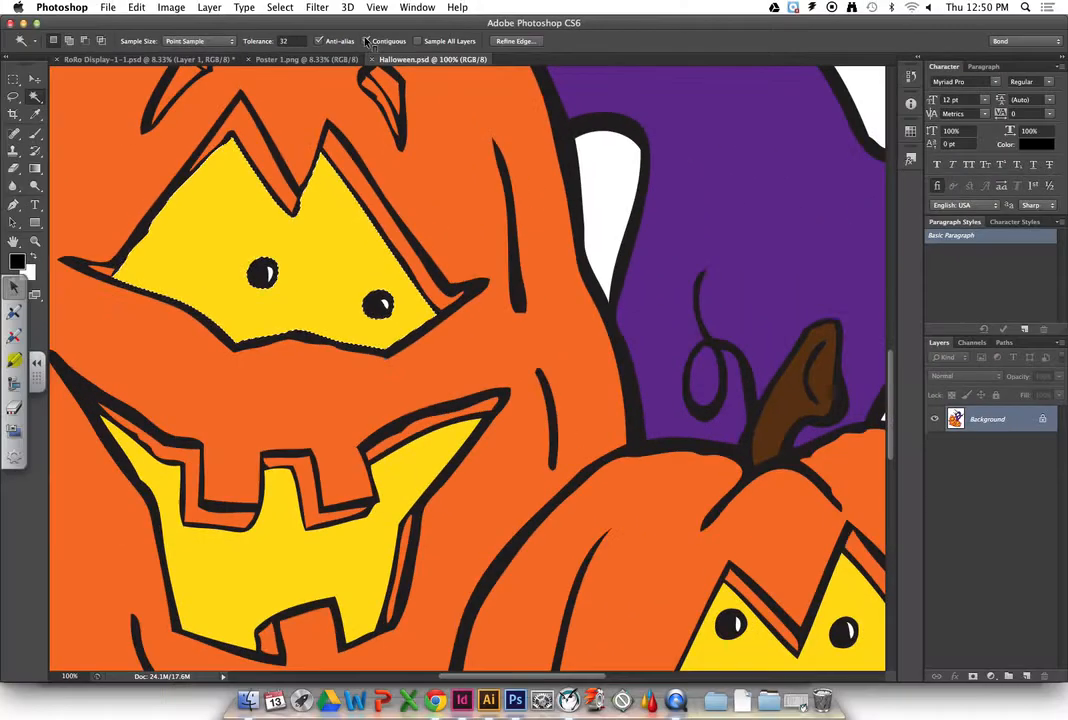
Turn off Contiguous for the Magic Wand, clear the selection, and select all yellow areas of the artwork
{"action": "left_click", "coordinate": [367, 41]}
{"action": "key", "text": "super+d"}
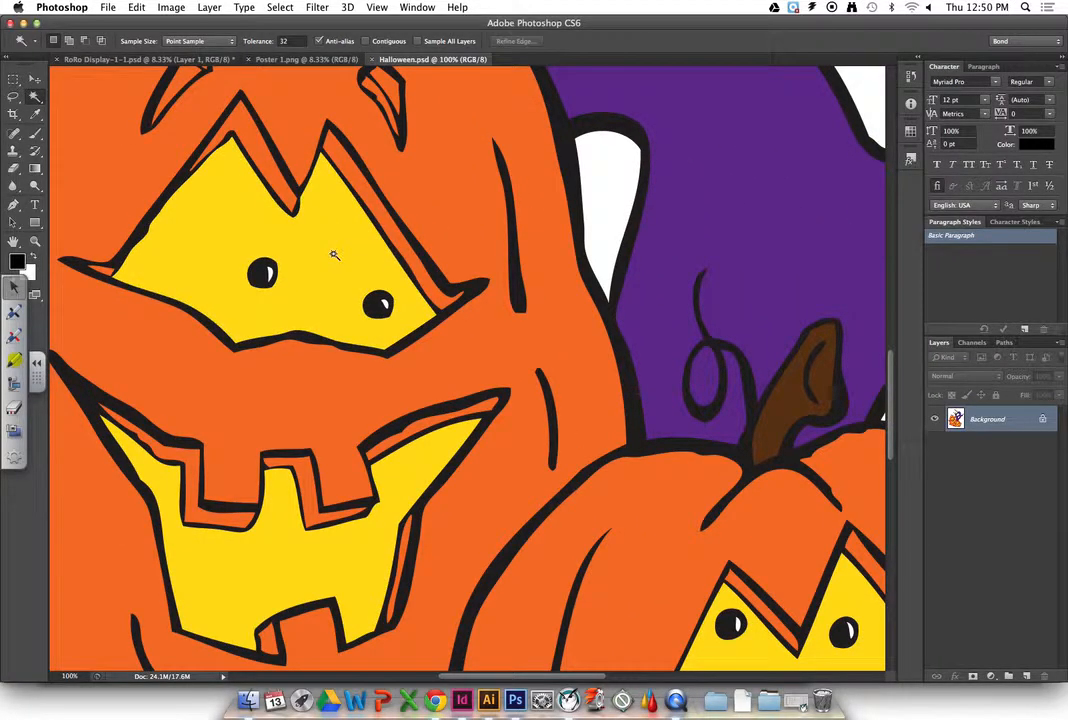
{"action": "left_click", "coordinate": [333, 252]}
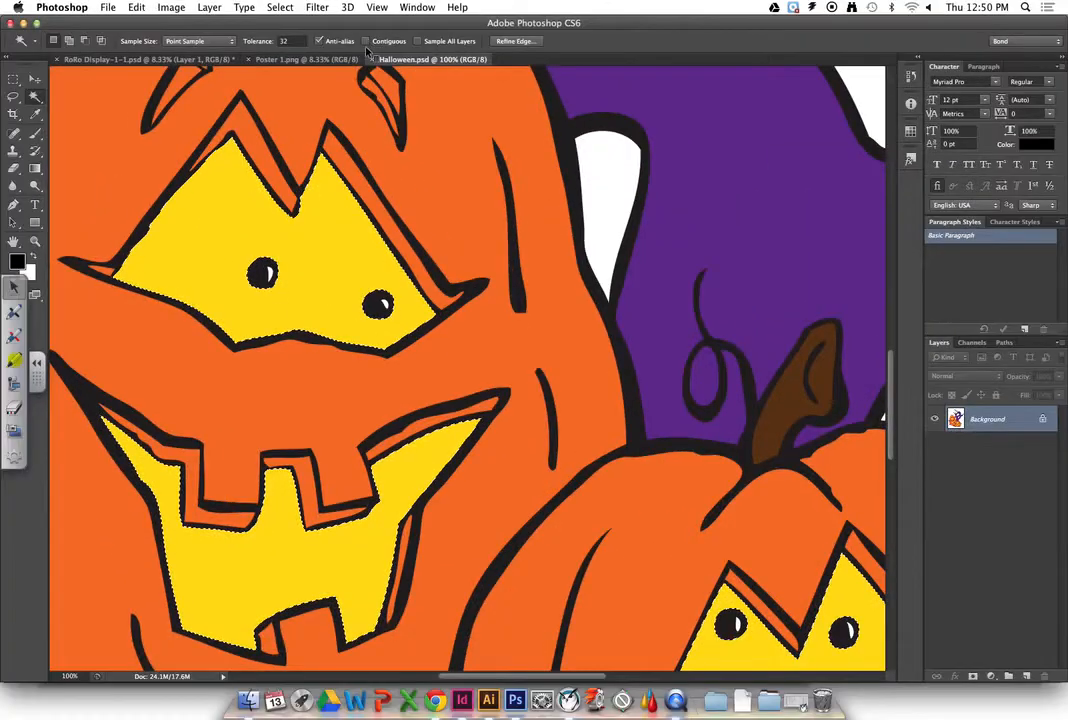
Cut the selected yellow areas to a new layer and check it by toggling its visibility off and on
{"action": "key", "text": "super+minus"}
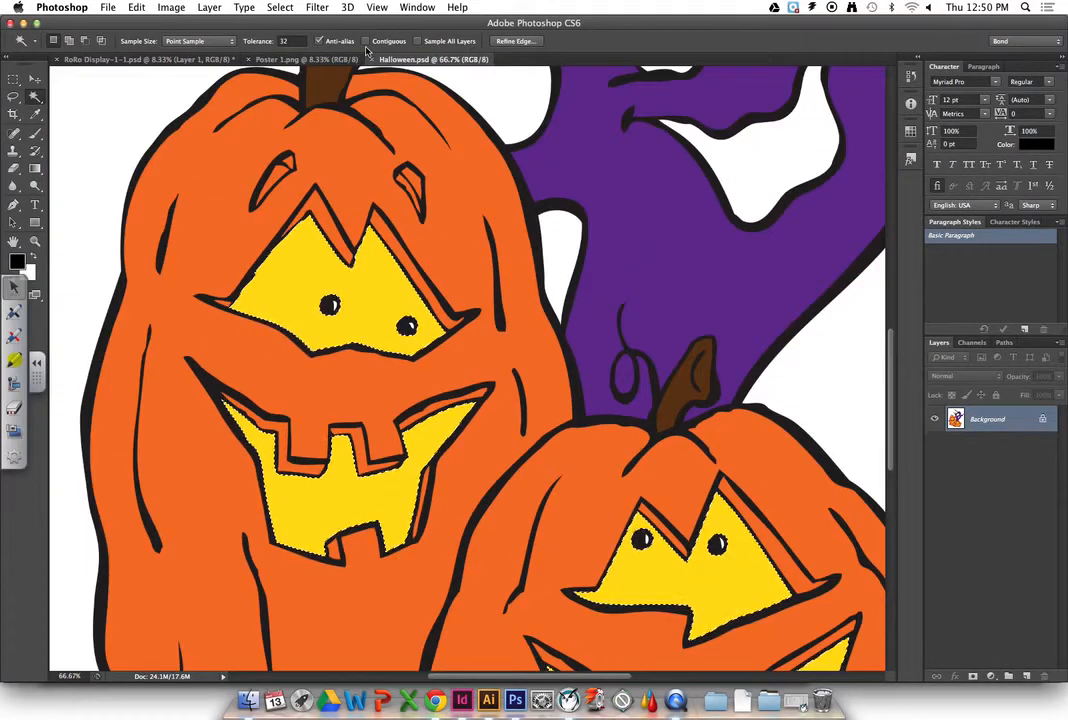
{"action": "right_click", "coordinate": [383, 272]}
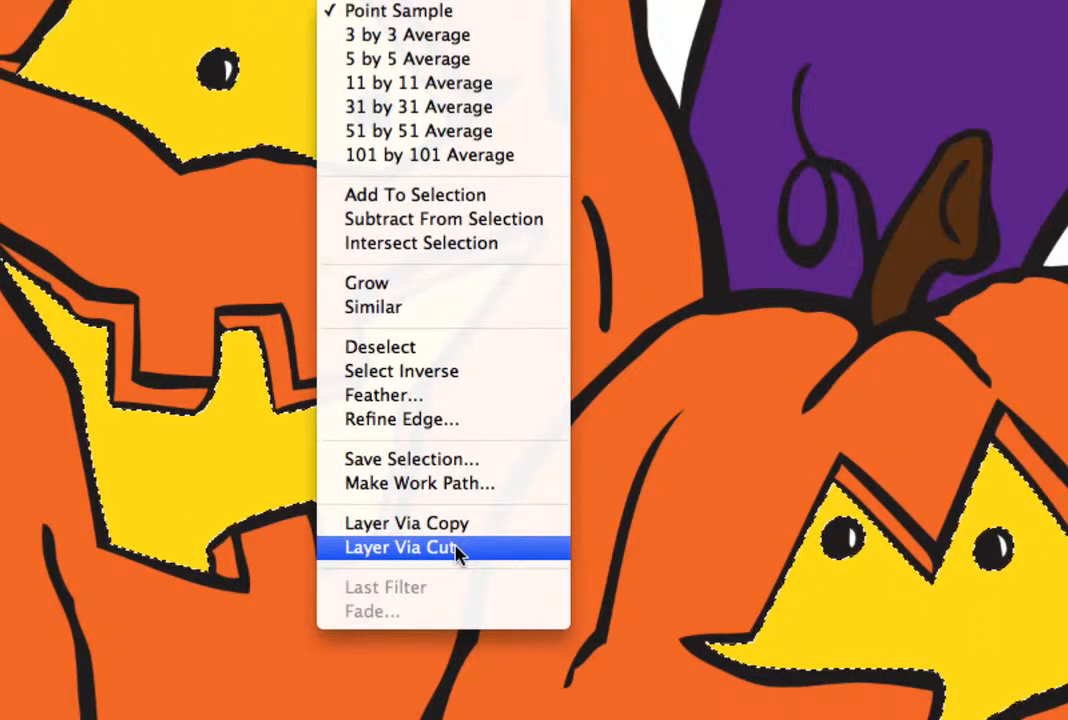
{"action": "left_click", "coordinate": [455, 548]}
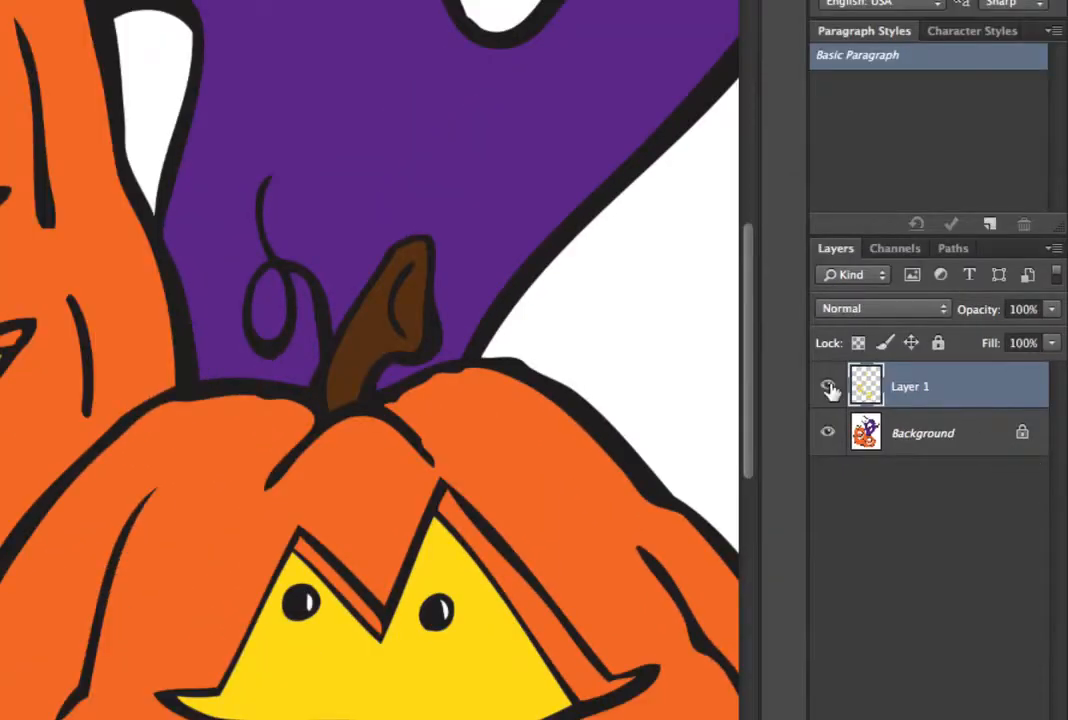
{"action": "left_click", "coordinate": [759, 367]}
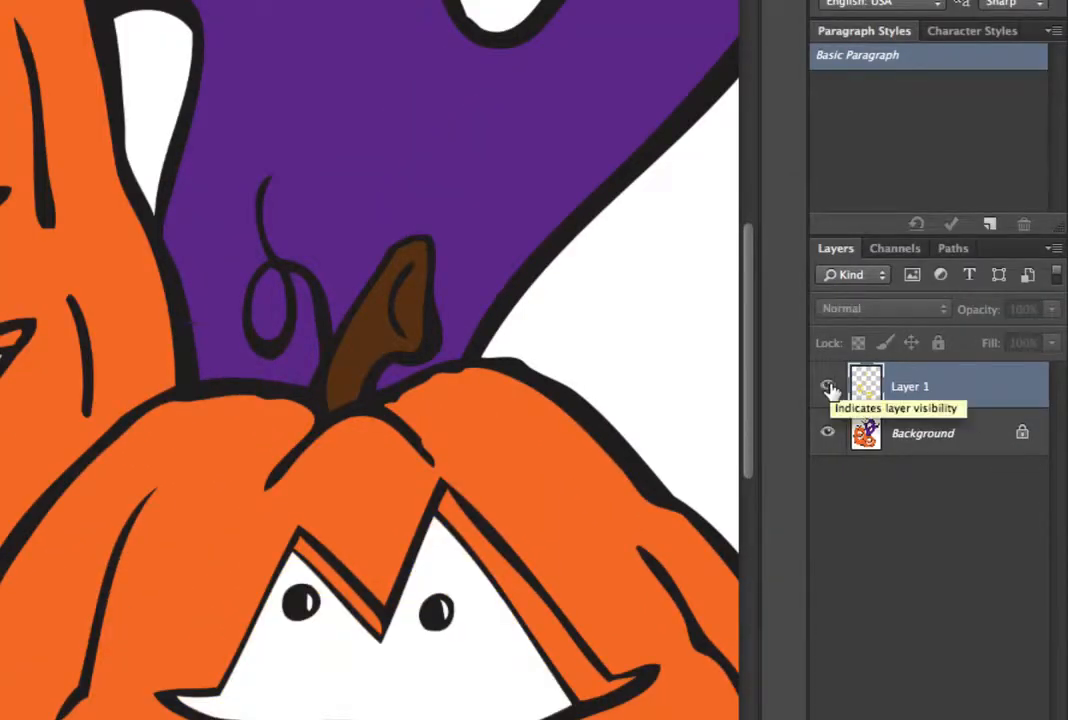
{"action": "left_click", "coordinate": [829, 388]}
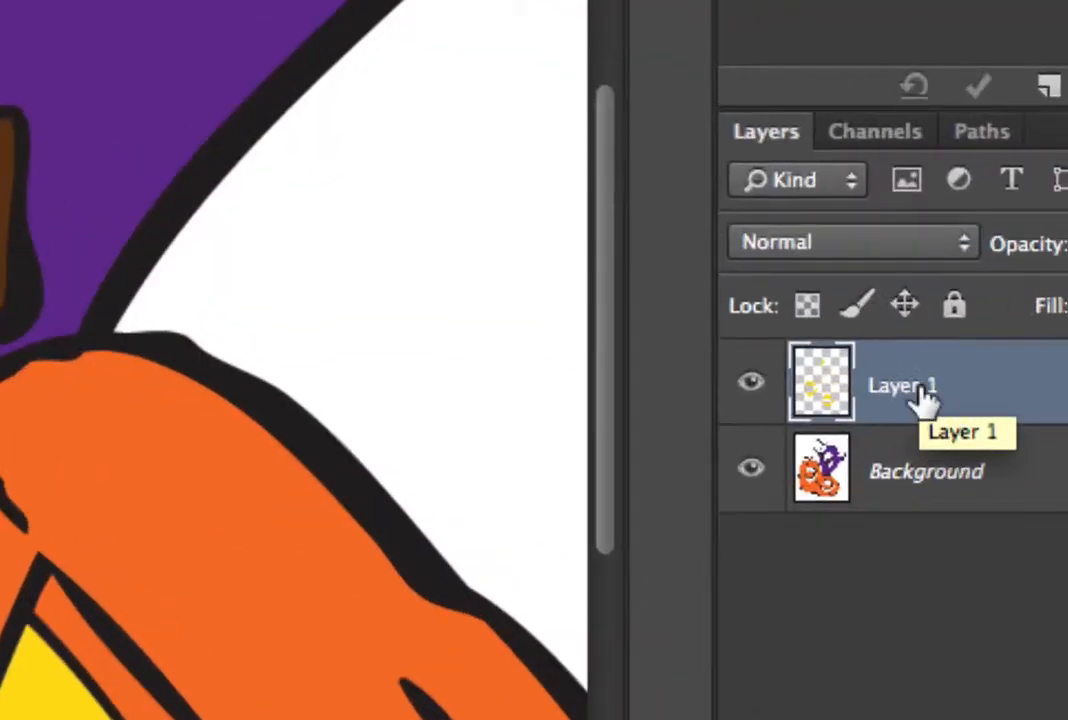
Rename the new layer of yellow areas as Y
{"action": "double_click", "coordinate": [925, 398]}
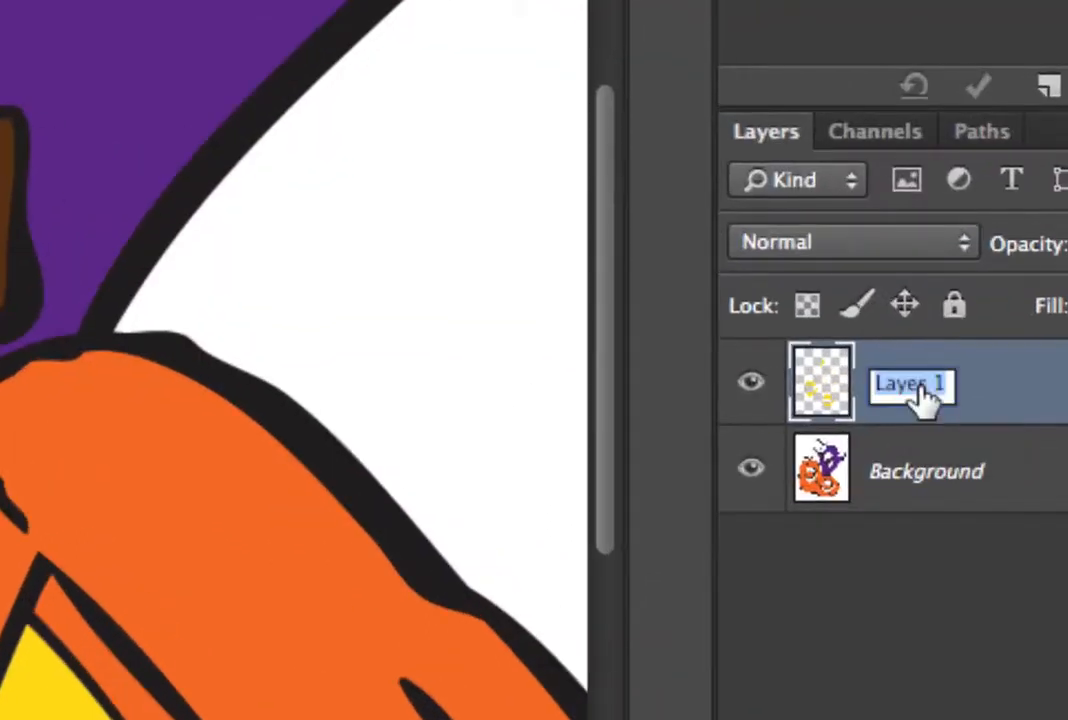
{"action": "type", "text": "Y"}
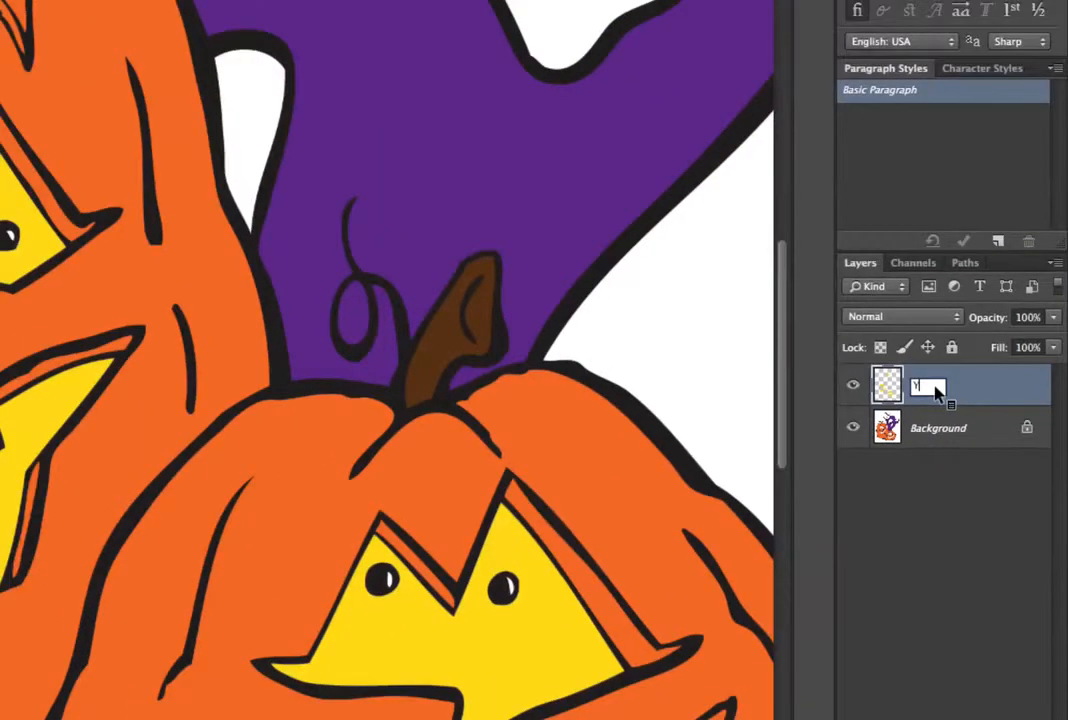
{"action": "key", "text": "Return"}
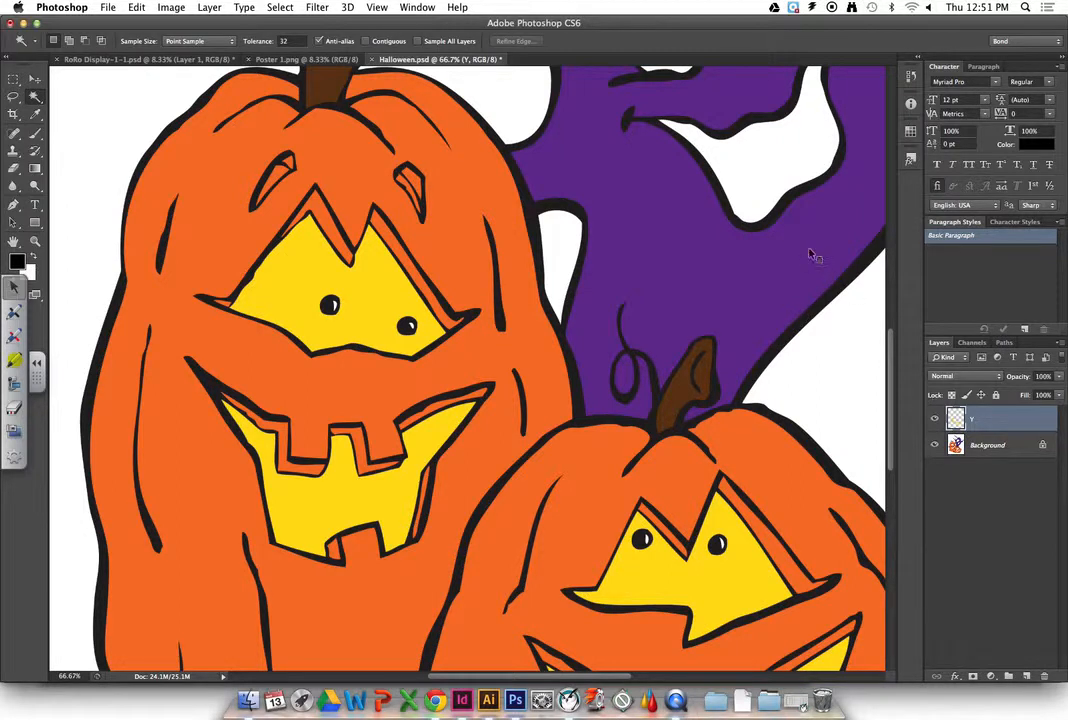
Select all orange pumpkin areas on the Background layer with the Magic Wand and cut them to a new layer
{"action": "left_click", "coordinate": [1009, 452]}
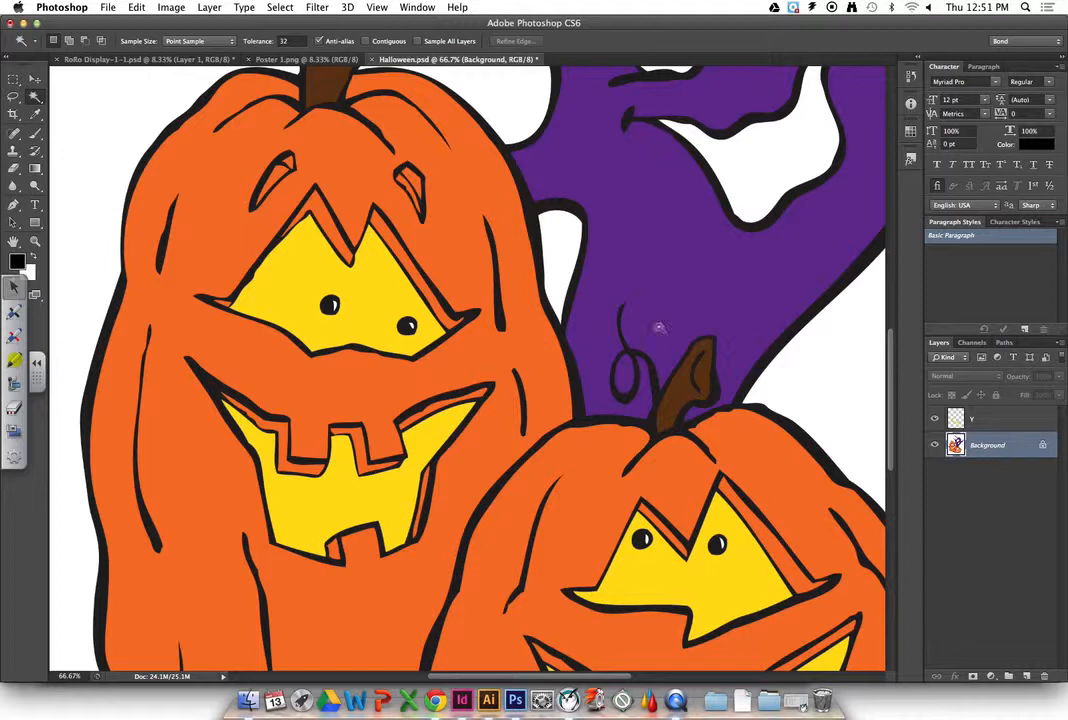
{"action": "left_click", "coordinate": [451, 231]}
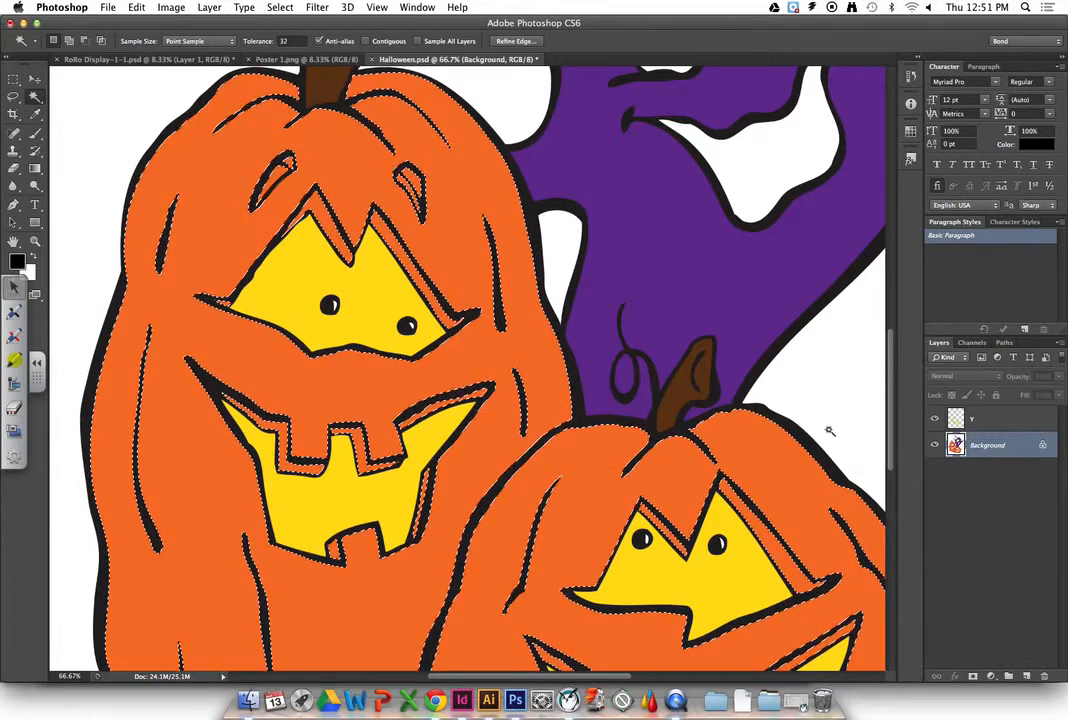
{"action": "right_click", "coordinate": [789, 455]}
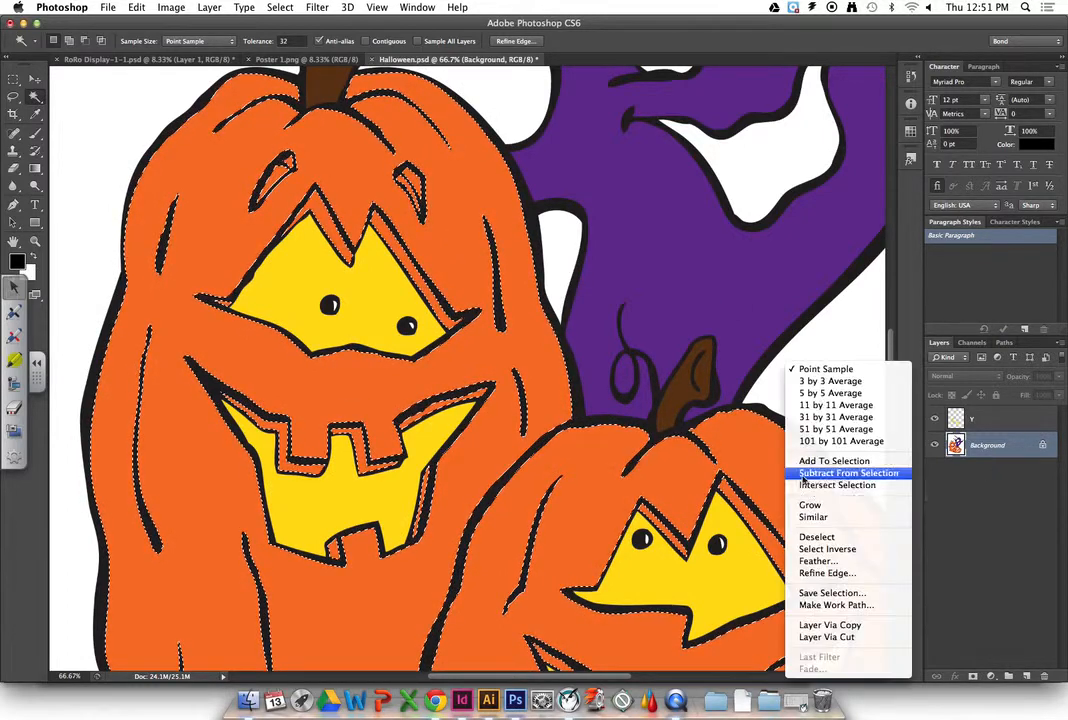
{"action": "left_click", "coordinate": [835, 638]}
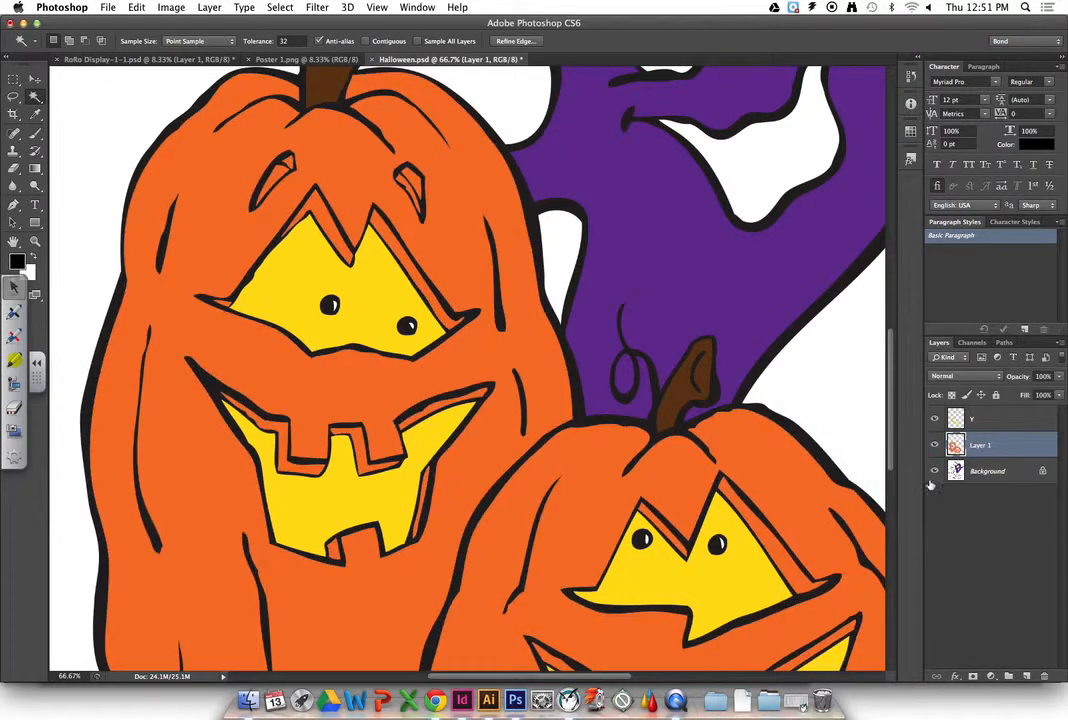
Rename the new layer of orange areas as BRwn
{"action": "double_click", "coordinate": [976, 451]}
{"action": "type", "text": "BRwn"}
{"action": "key", "text": "Return"}
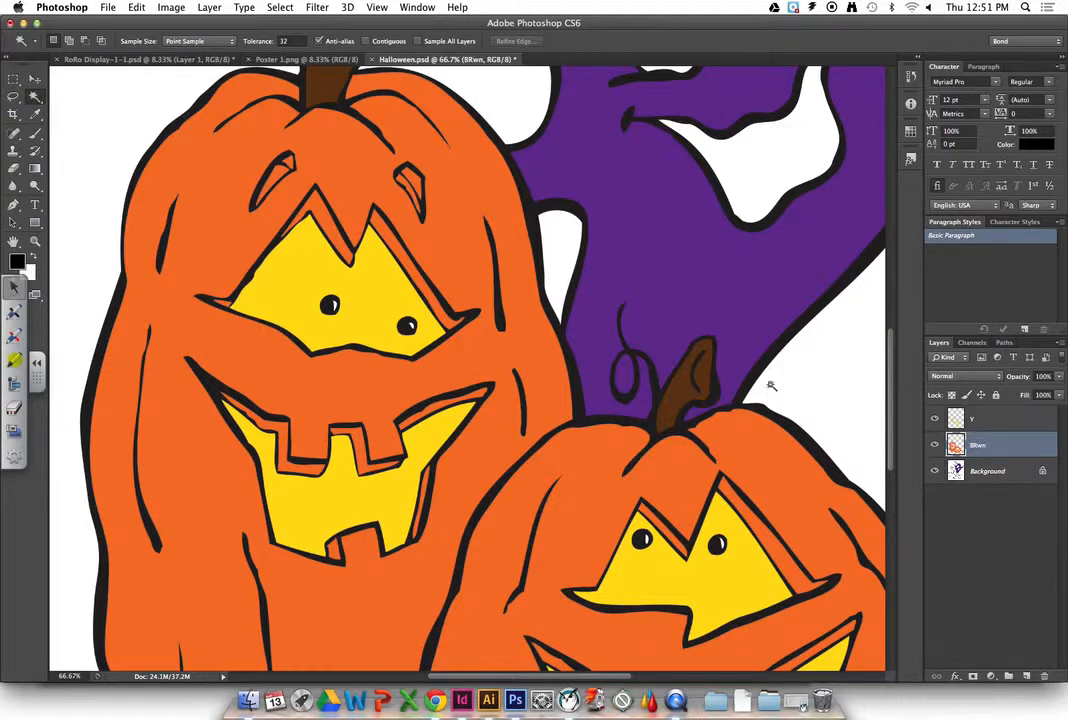
Rename the orange layer as O and hide both the O and Y layers
{"action": "double_click", "coordinate": [976, 446]}
{"action": "type", "text": "O"}
{"action": "left_click", "coordinate": [935, 445]}
{"action": "left_click", "coordinate": [935, 419]}
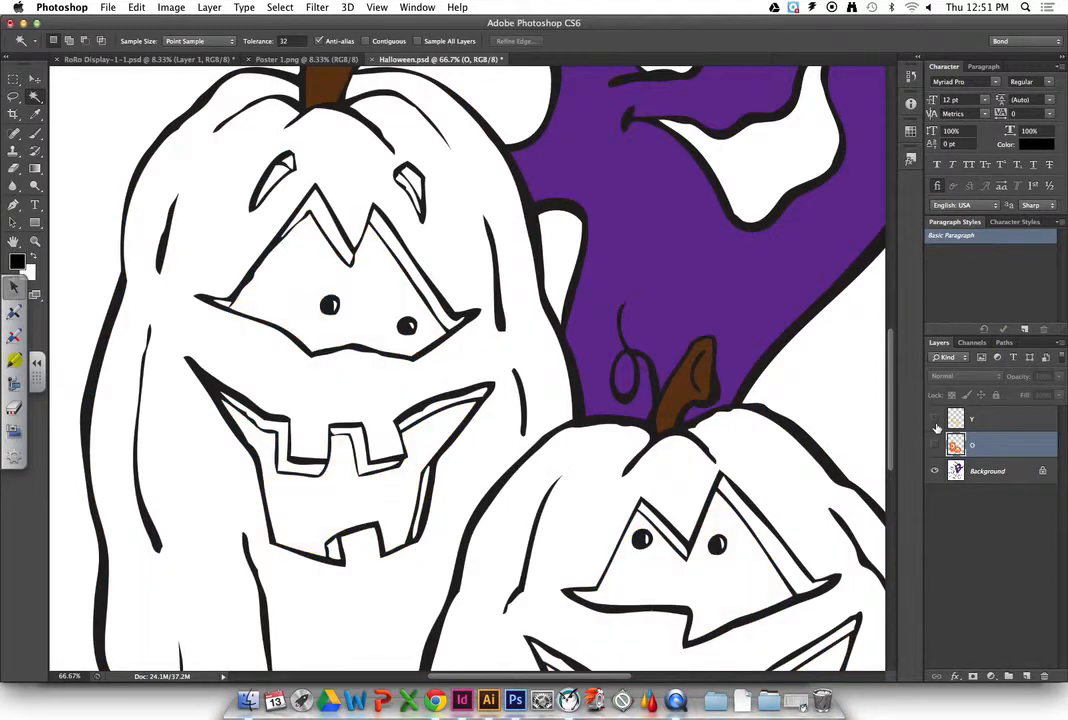
Select the ghost's purple areas on the Background layer with the Magic Wand and cut them to a new layer
{"action": "scroll", "coordinate": [810, 393], "scroll_direction": "up", "scroll_amount": 10}
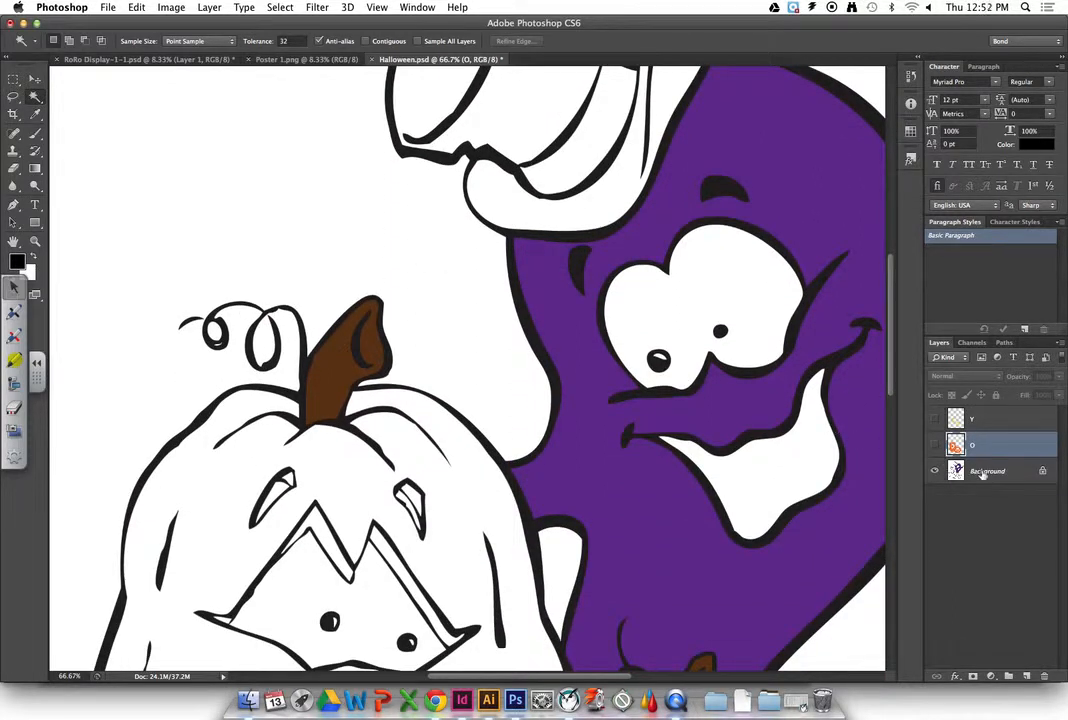
{"action": "key", "text": "alt+bracketleft"}
{"action": "left_click", "coordinate": [691, 525]}
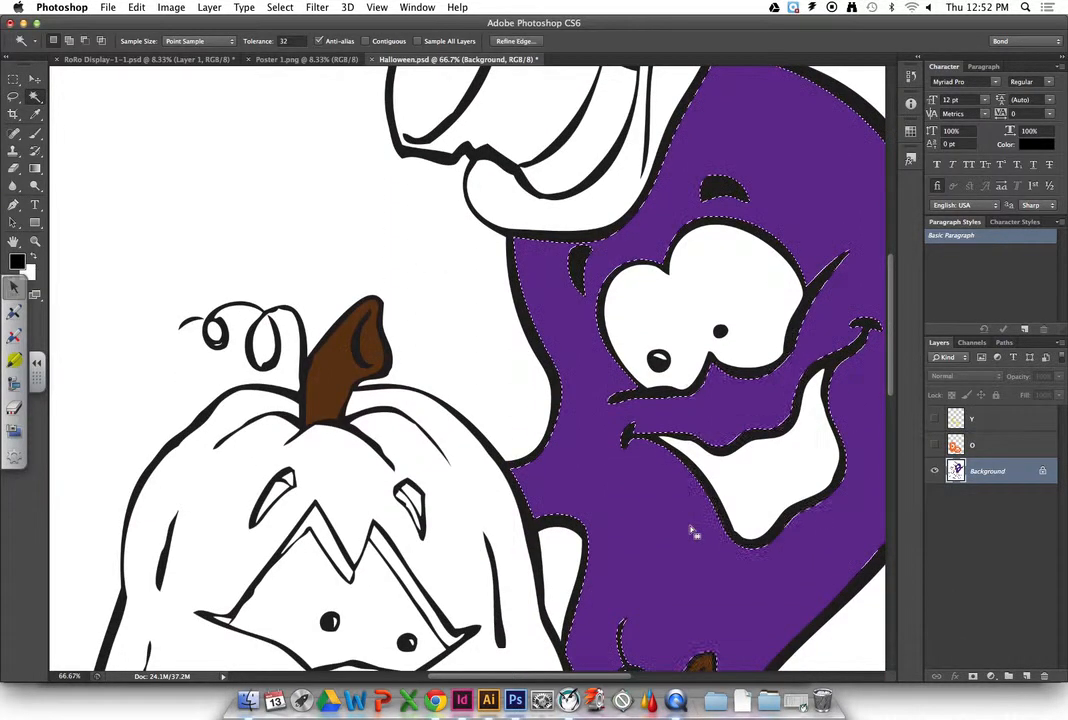
{"action": "right_click", "coordinate": [691, 530]}
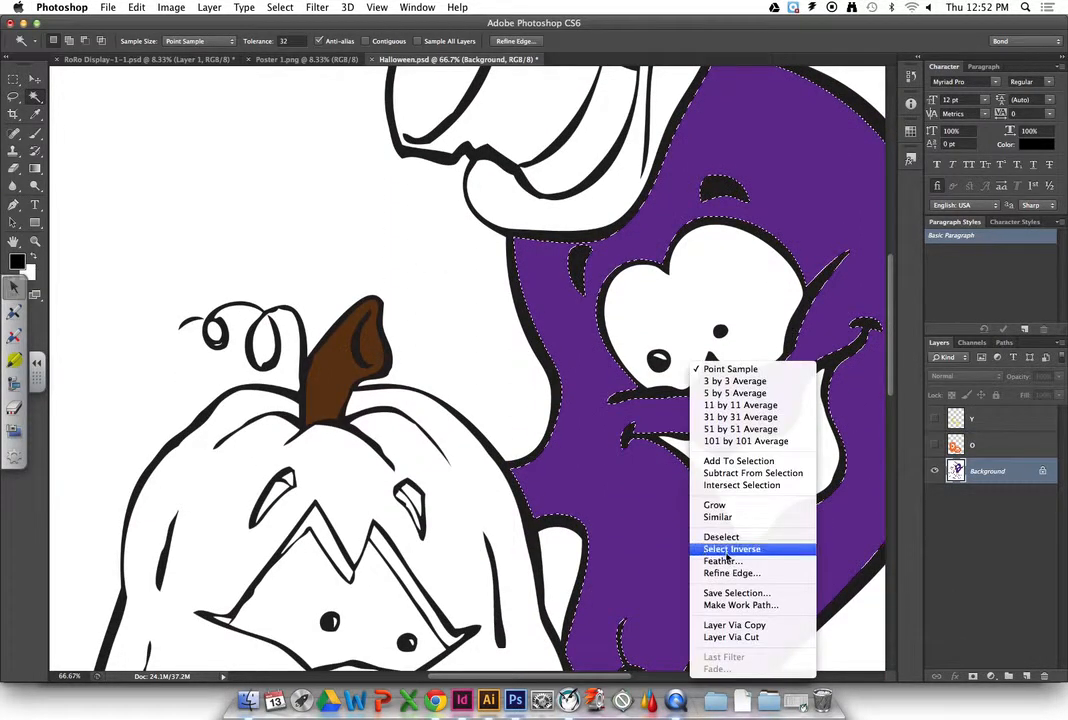
{"action": "left_click", "coordinate": [755, 638]}
Rename the new layer of purple areas as P
{"action": "double_click", "coordinate": [984, 471]}
{"action": "type", "text": "P"}
{"action": "key", "text": "Return"}
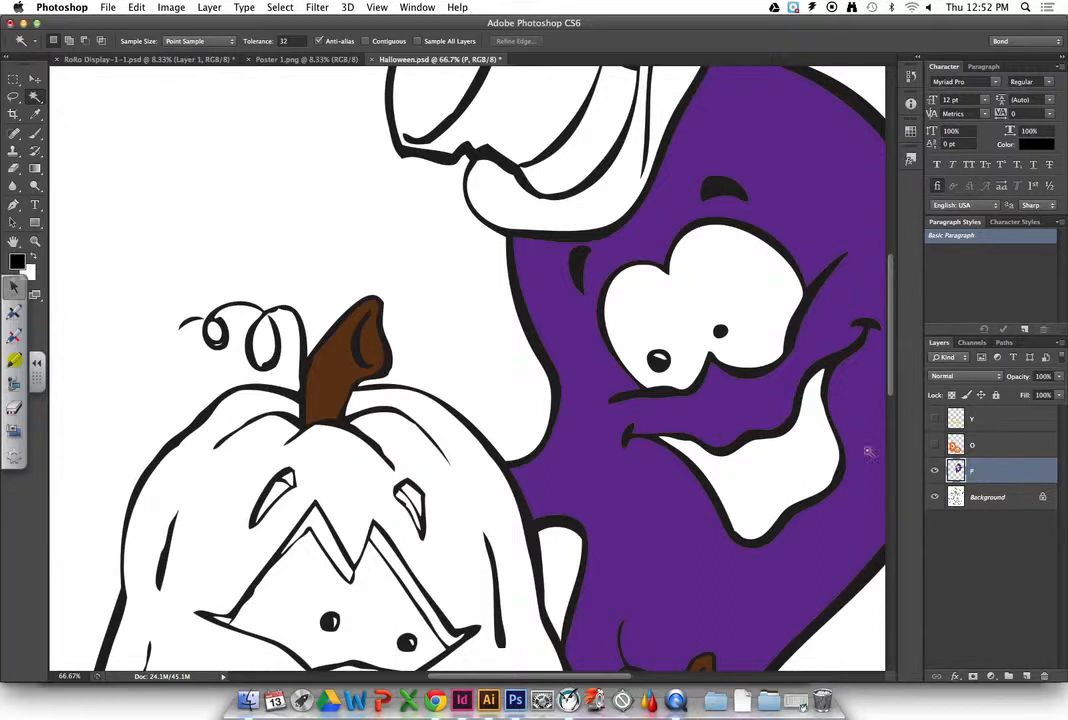
Hide the P layer and select the brown pumpkin stems on the Background layer with the Magic Wand
{"action": "left_click", "coordinate": [934, 470]}
{"action": "left_click", "coordinate": [988, 500]}
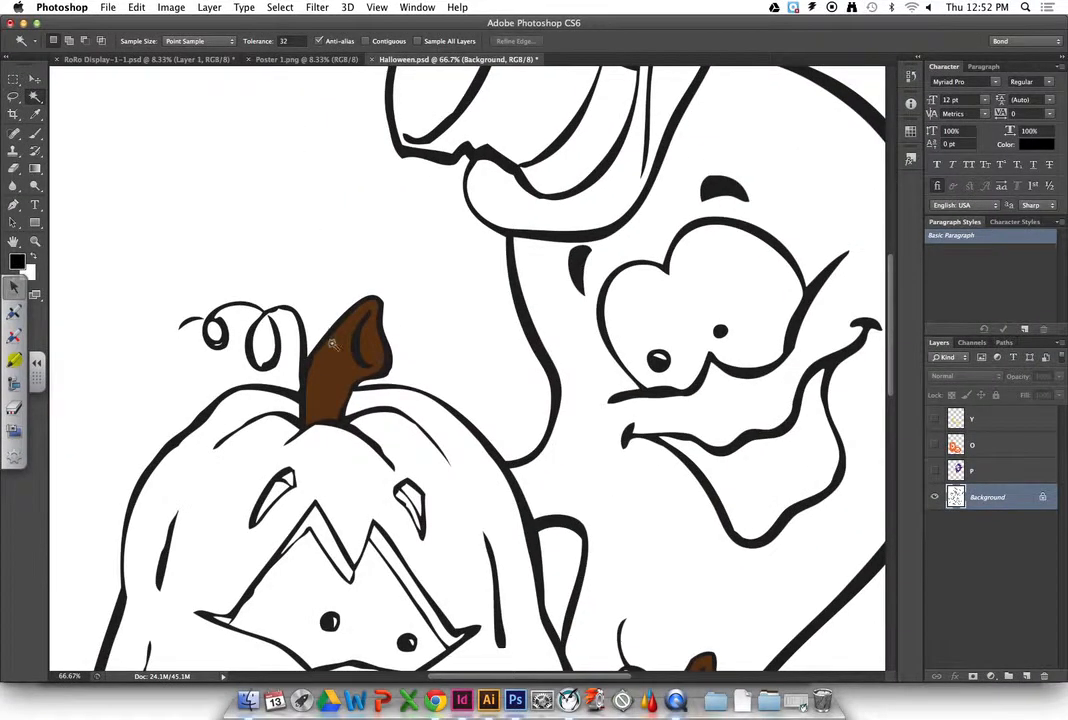
{"action": "left_click", "coordinate": [333, 345]}
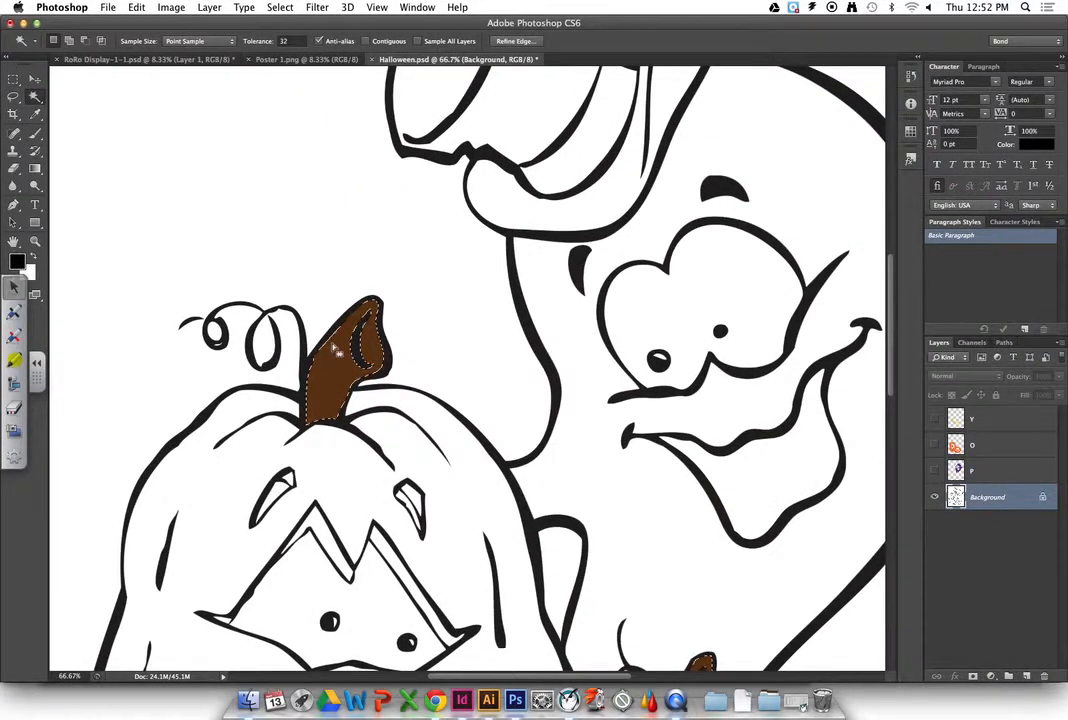
Examine how closely the brown stem selection follows the black outlines at high magnification
{"action": "scroll", "coordinate": [431, 413], "scroll_direction": "down", "scroll_amount": 10}
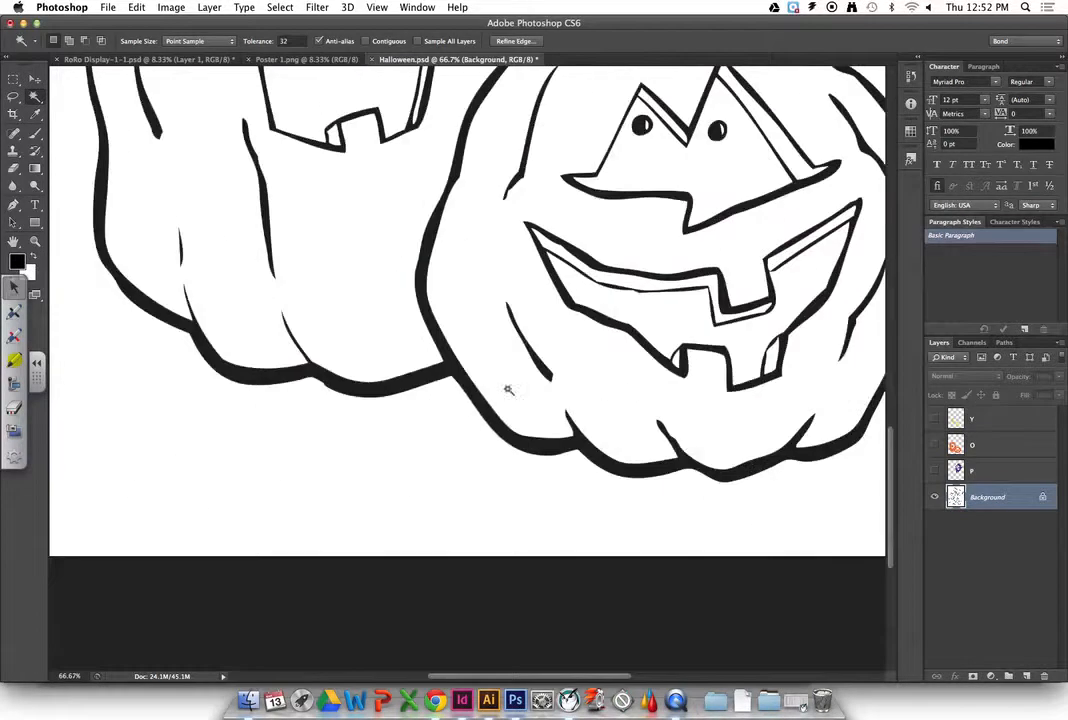
{"action": "scroll", "coordinate": [612, 190], "scroll_direction": "up", "scroll_amount": 8}
{"action": "scroll", "coordinate": [718, 536], "scroll_direction": "up", "scroll_amount": 2}
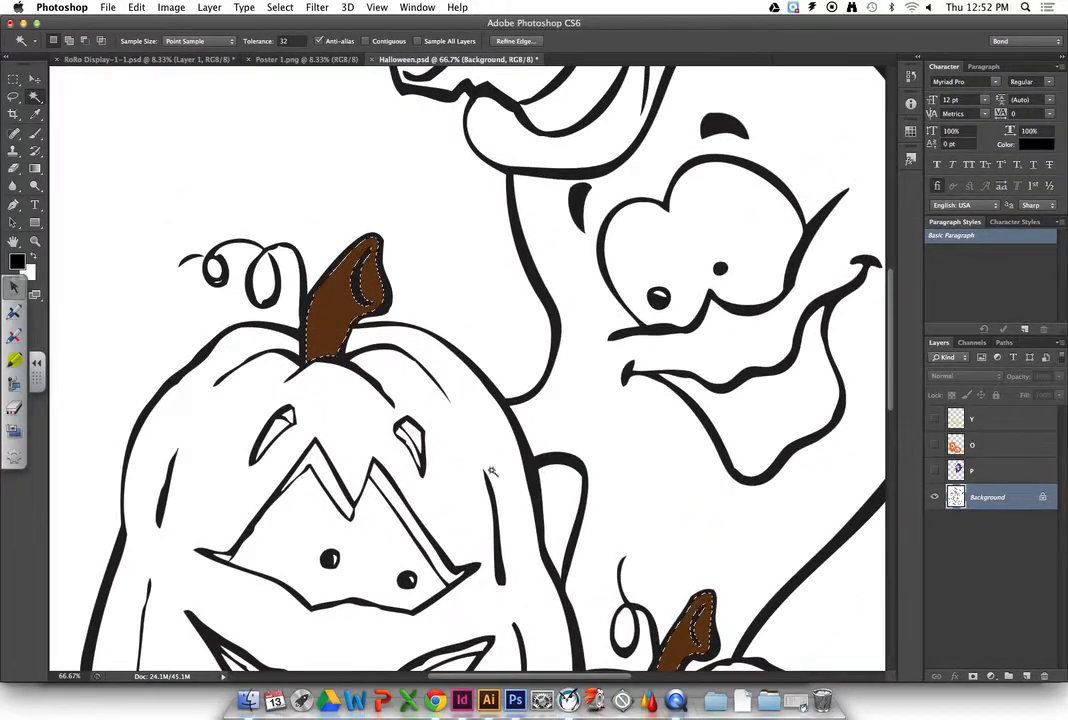
{"action": "scroll", "coordinate": [477, 424], "scroll_direction": "down", "scroll_amount": 3}
{"action": "key", "text": "super+plus"}
{"action": "key", "text": "super+plus"}
{"action": "key", "text": "super+plus"}
{"action": "left_click_drag", "start_coordinate": [534, 391], "coordinate": [400, 203]}
{"action": "left_click_drag", "start_coordinate": [655, 505], "coordinate": [385, 190]}
{"action": "left_click_drag", "start_coordinate": [690, 580], "coordinate": [458, 336]}
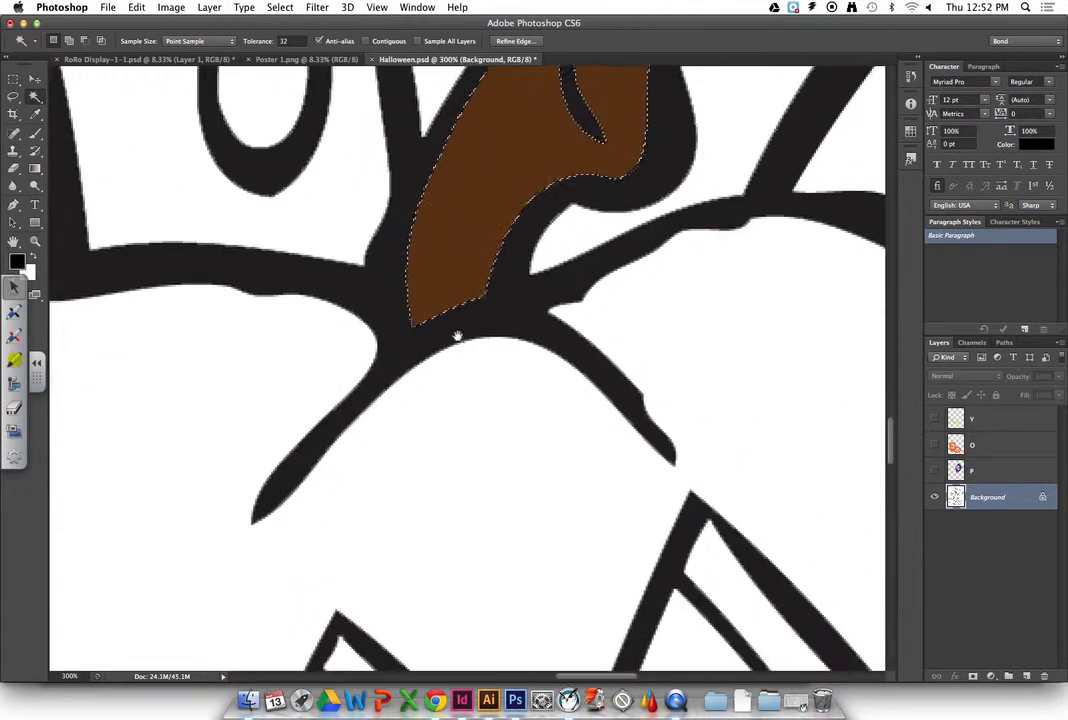
{"action": "key", "text": "super+plus"}
{"action": "key", "text": "super+plus"}
{"action": "left_click_drag", "start_coordinate": [441, 252], "coordinate": [458, 382]}
{"action": "key", "text": "super+plus"}
{"action": "key", "text": "super+plus"}
{"action": "left_click", "coordinate": [484, 431]}
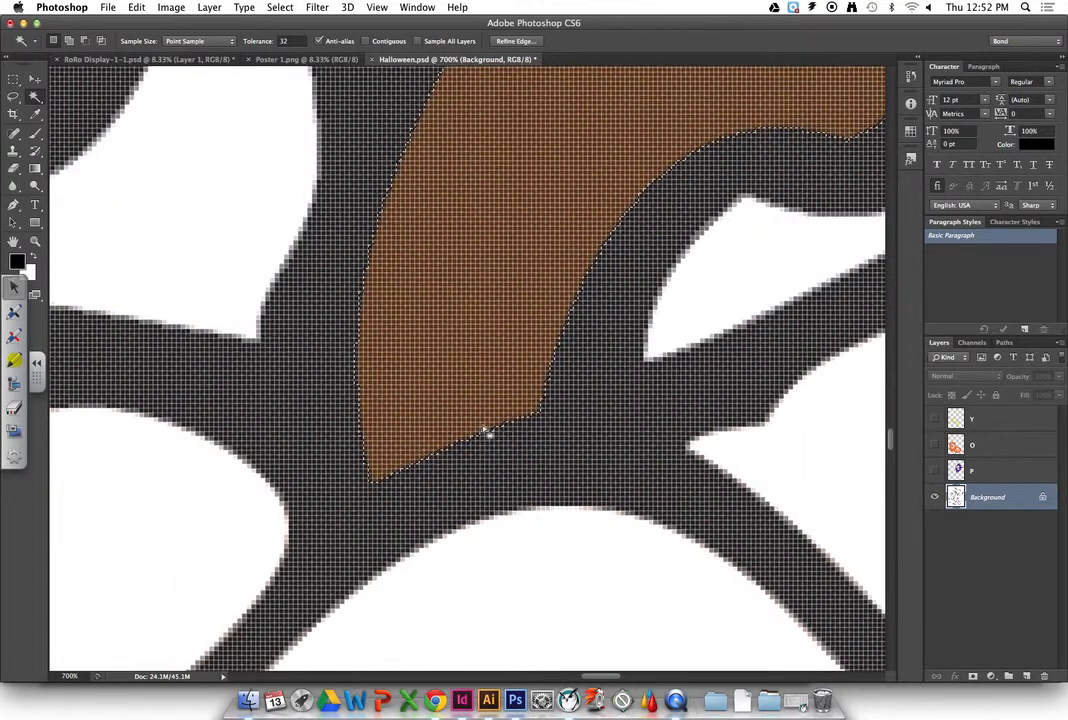
{"action": "key", "text": "super+minus"}
{"action": "key", "text": "super+minus"}
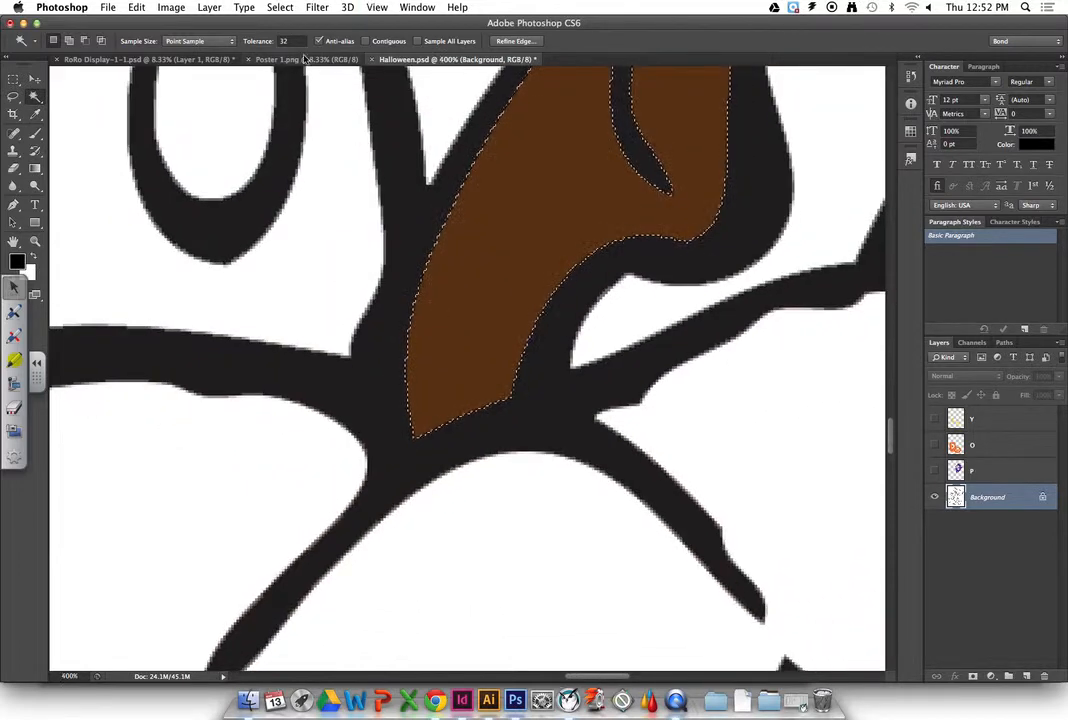
Try a Magic Wand selection of the brown stem areas with tolerance 60 and inspect its edge along the black outlines
{"action": "left_click", "coordinate": [265, 41]}
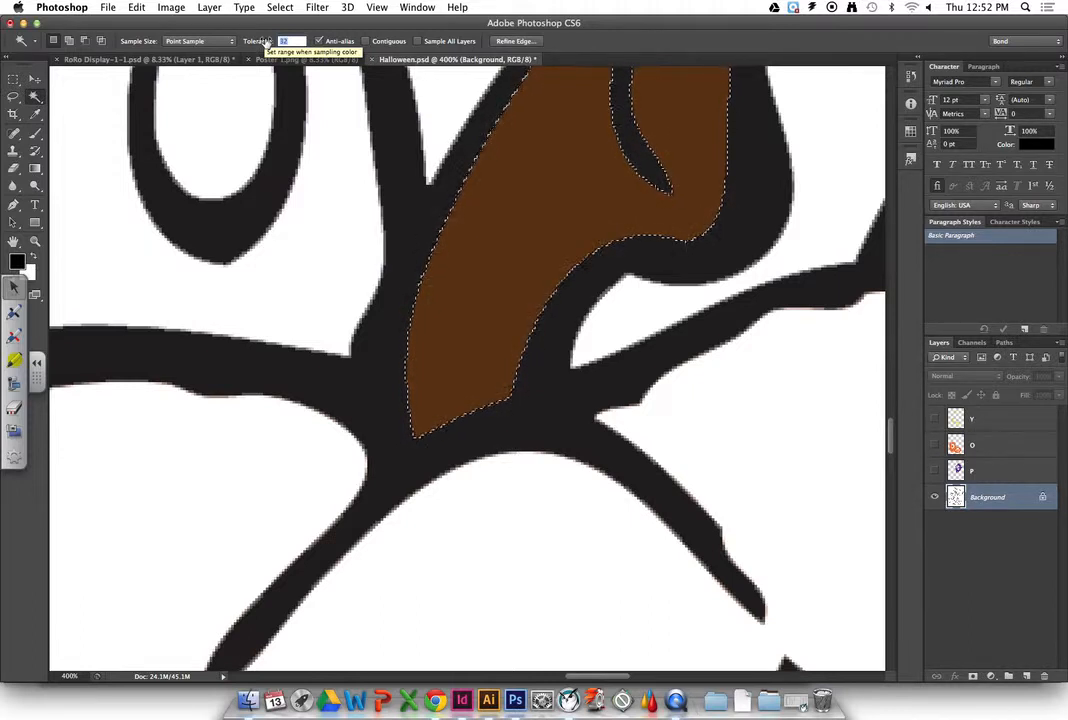
{"action": "type", "text": "60"}
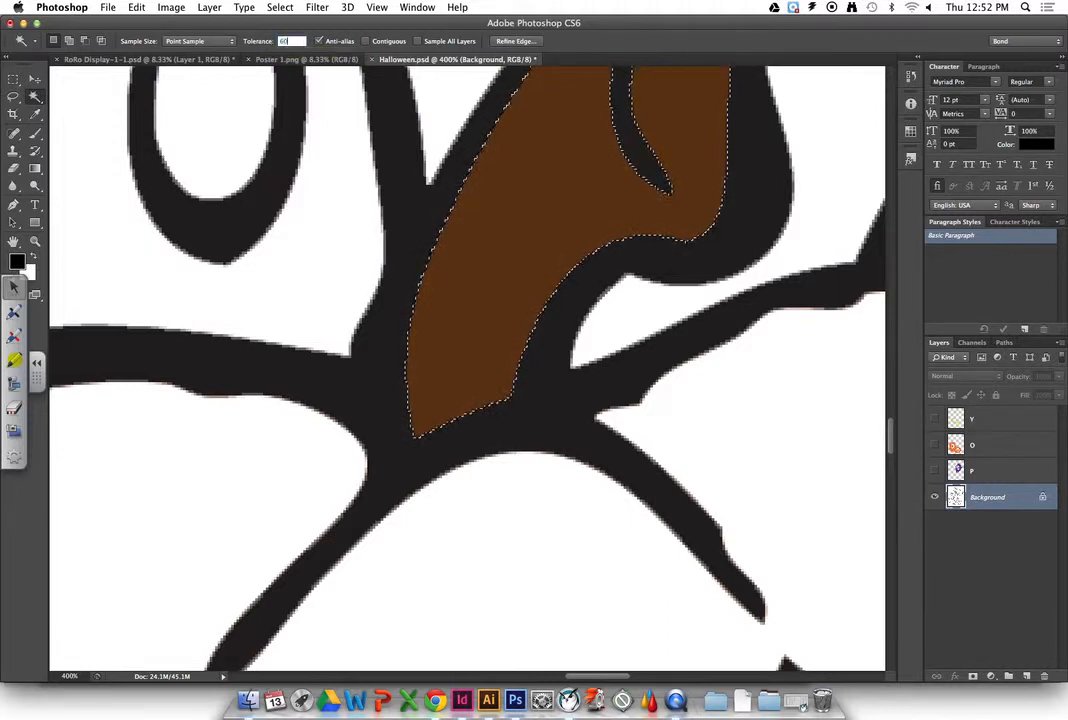
{"action": "left_click", "coordinate": [517, 212]}
{"action": "left_click", "coordinate": [517, 218]}
{"action": "key", "text": "super+equal"}
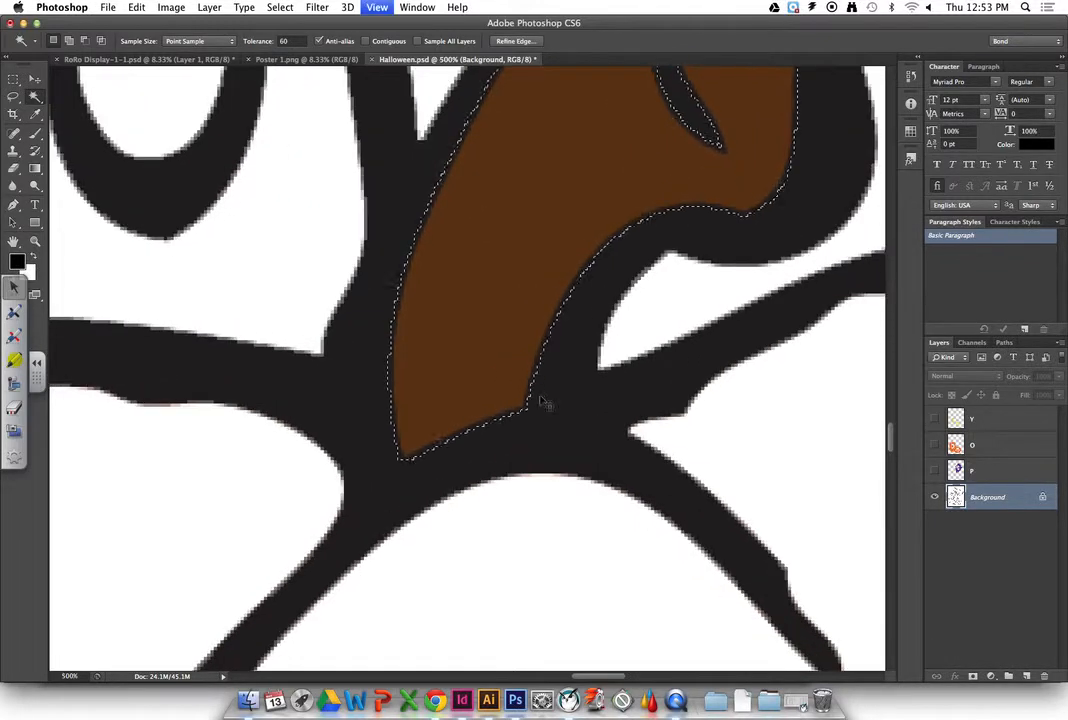
{"action": "key", "text": "super+equal"}
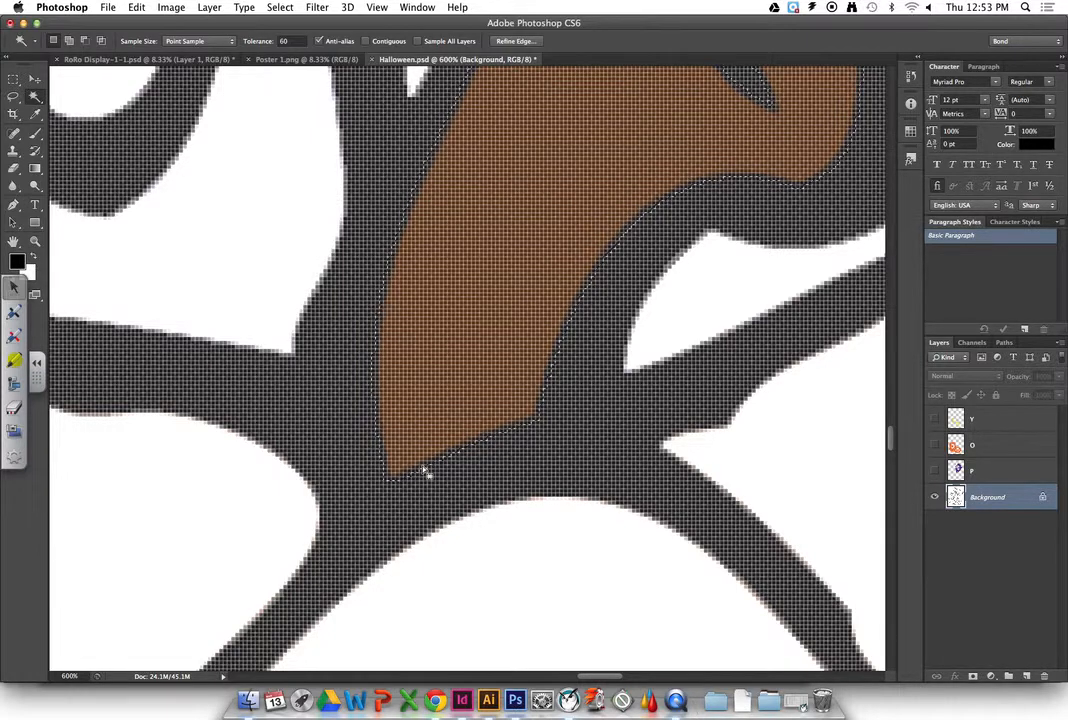
{"action": "key", "text": "super+h"}
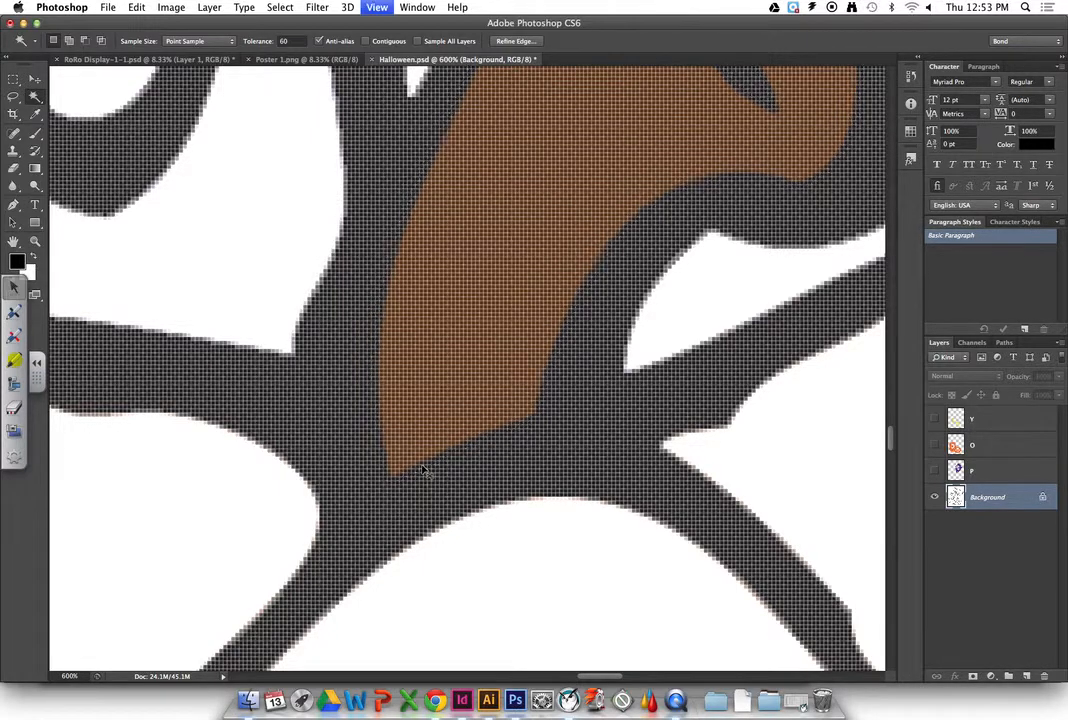
{"action": "key", "text": "super+minus"}
Reselect the brown stem areas with a Magic Wand tolerance of 20 and cut them to a new layer
{"action": "left_click", "coordinate": [252, 38]}
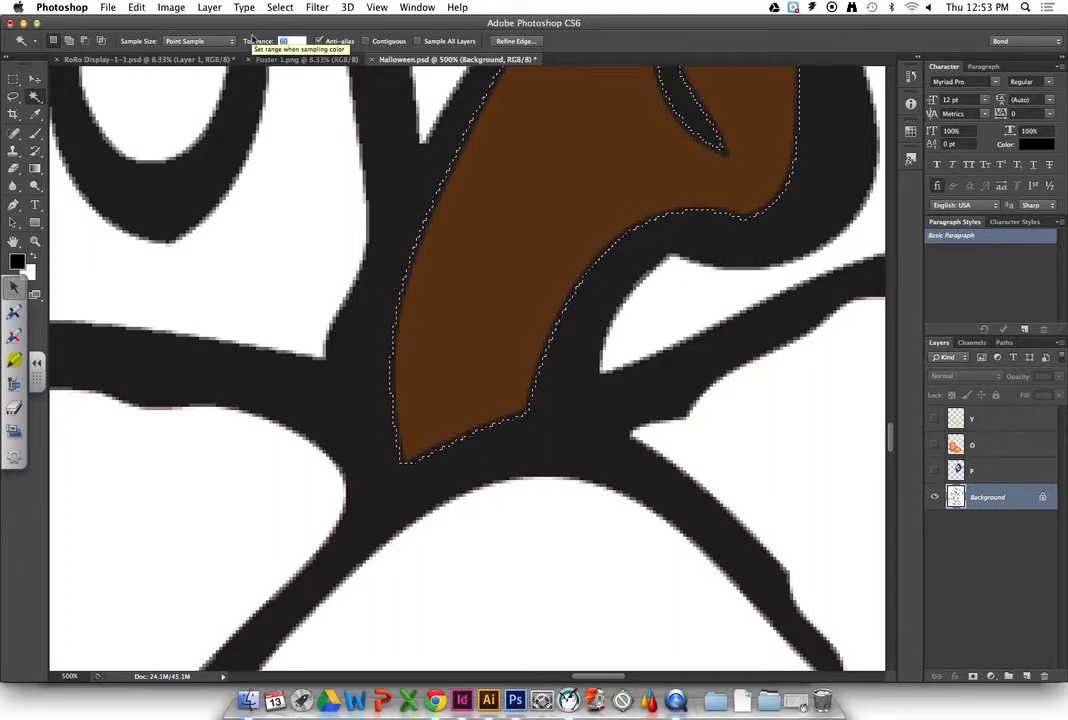
{"action": "type", "text": "20"}
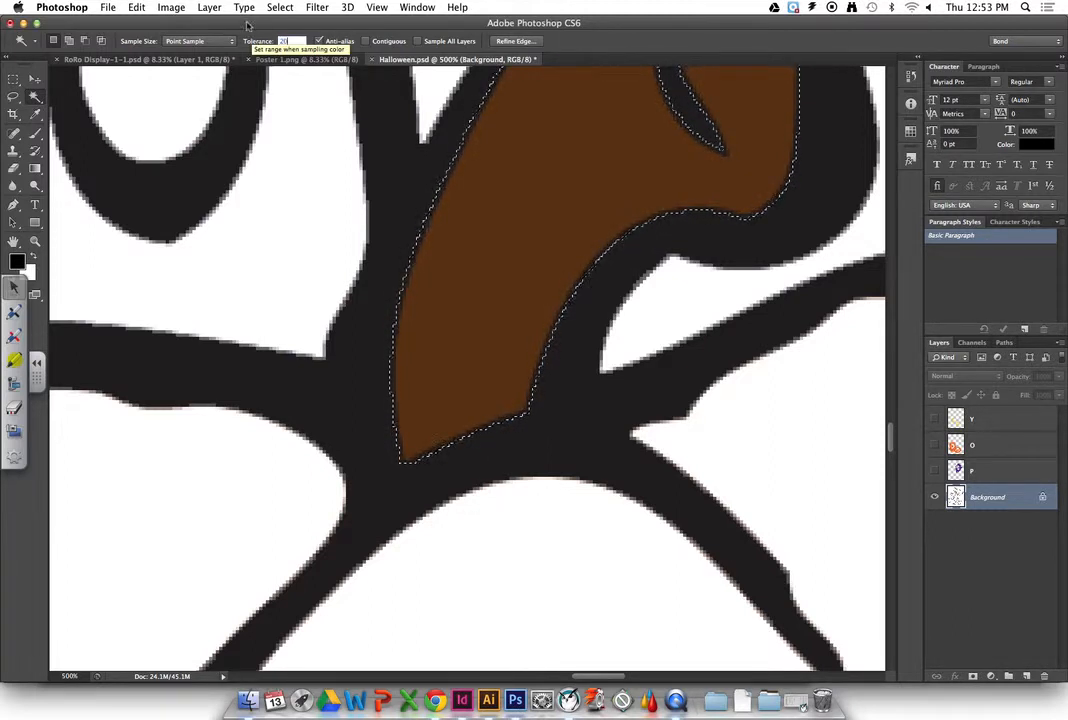
{"action": "left_click", "coordinate": [508, 333]}
{"action": "left_click", "coordinate": [507, 321]}
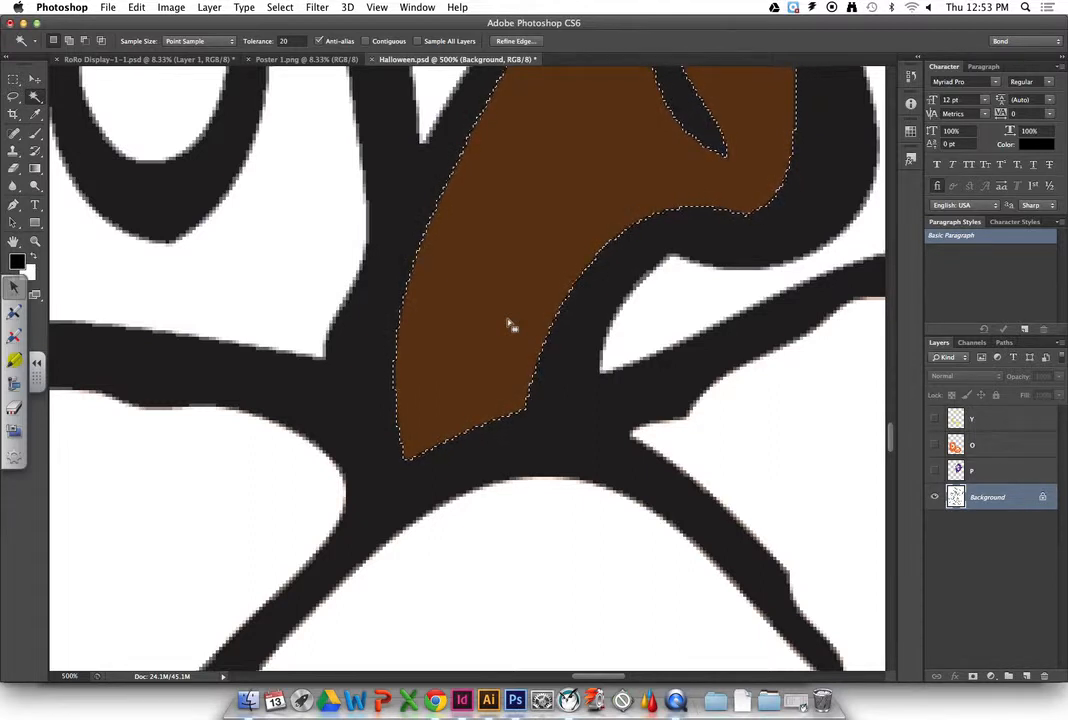
{"action": "right_click", "coordinate": [533, 195]}
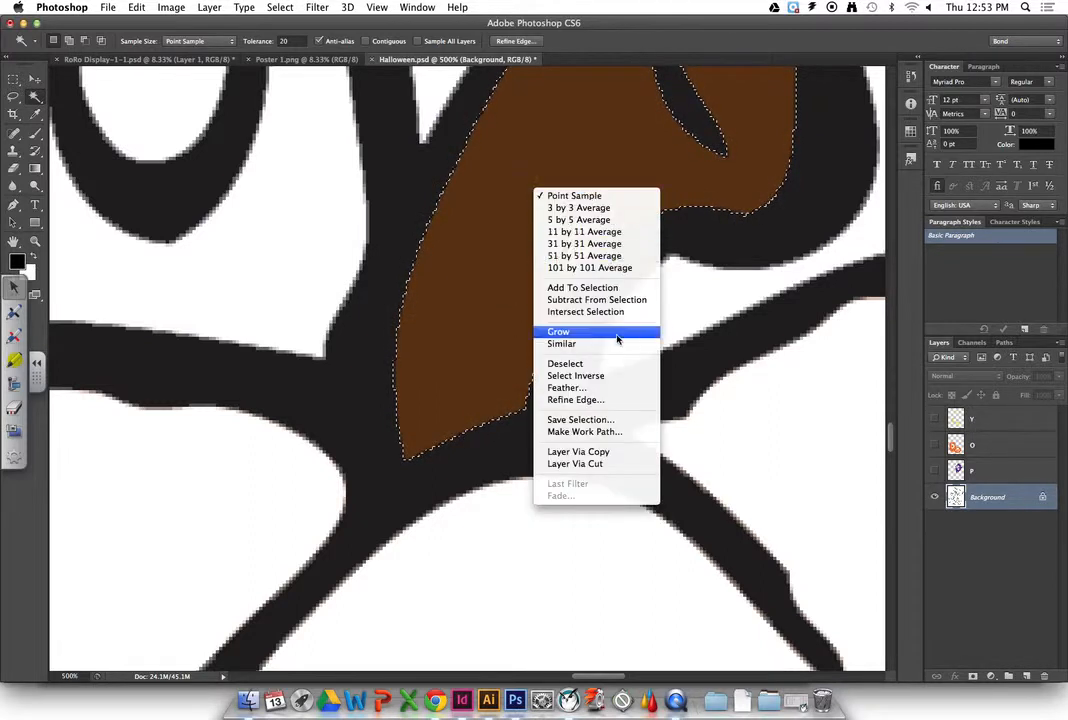
{"action": "left_click", "coordinate": [611, 464]}
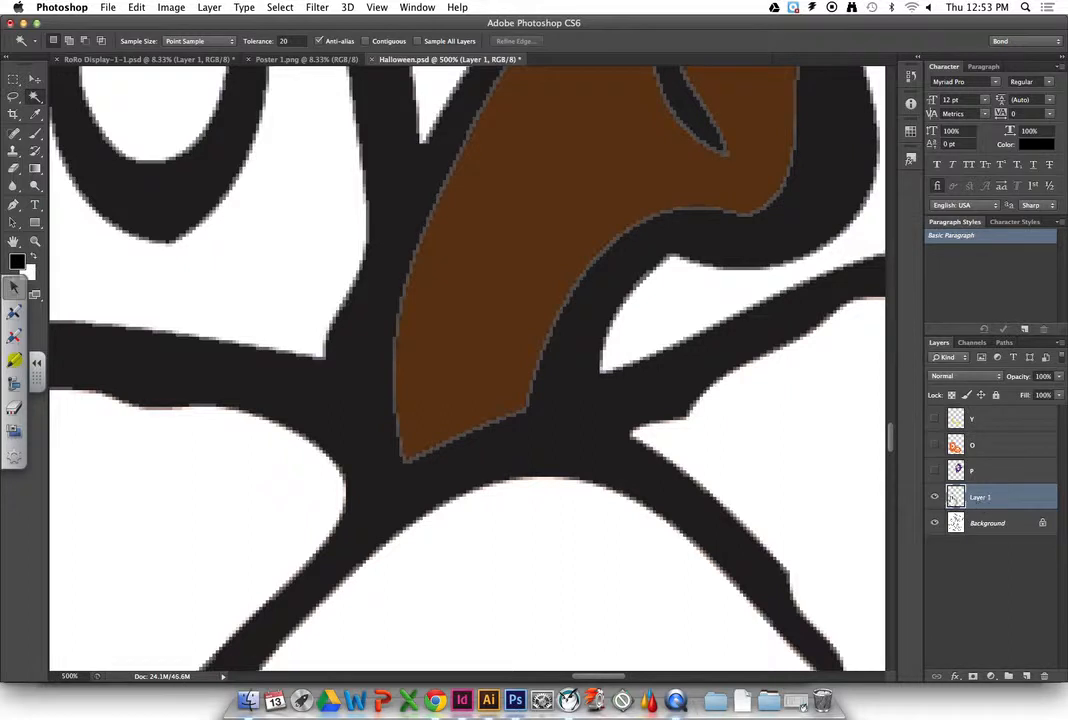
Hide the new layer of brown stems and rename it as Brwn
{"action": "left_click", "coordinate": [936, 498]}
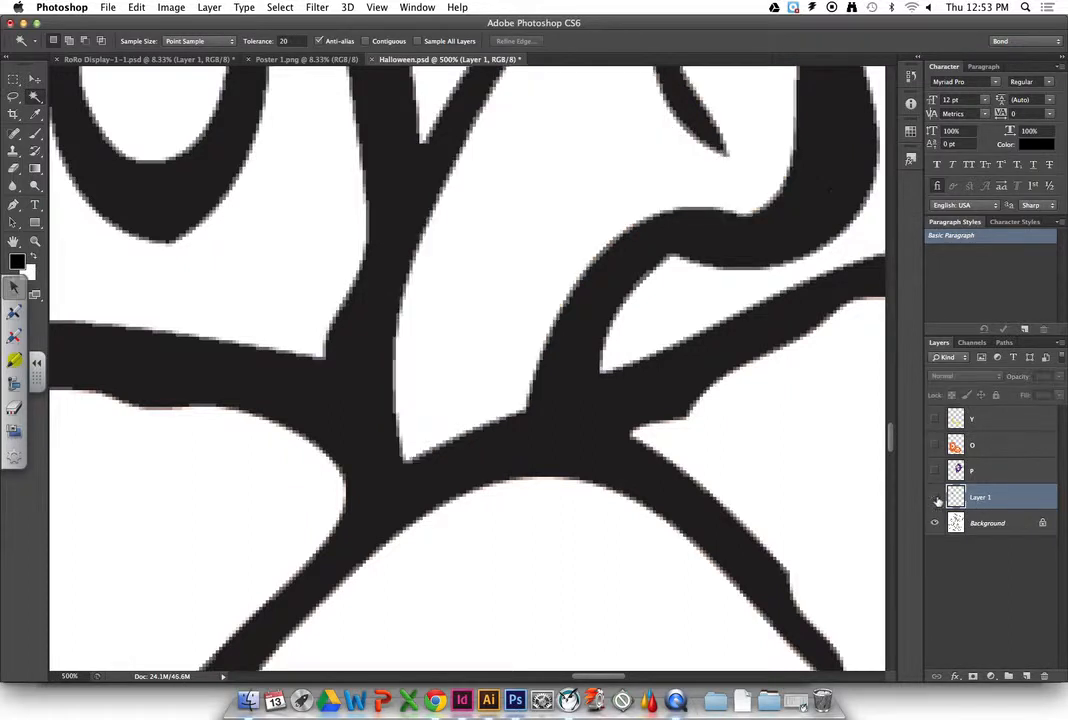
{"action": "double_click", "coordinate": [988, 499]}
{"action": "type", "text": "Brwn"}
{"action": "key", "text": "Return"}
Select all the black outlines on the Background layer with the Magic Wand and cut them to a new layer
{"action": "key", "text": "super+minus"}
{"action": "key", "text": "super+minus"}
{"action": "key", "text": "super+minus"}
{"action": "key", "text": "super+minus"}
{"action": "key", "text": "super+minus"}
{"action": "key", "text": "super+minus"}
{"action": "key", "text": "super+minus"}
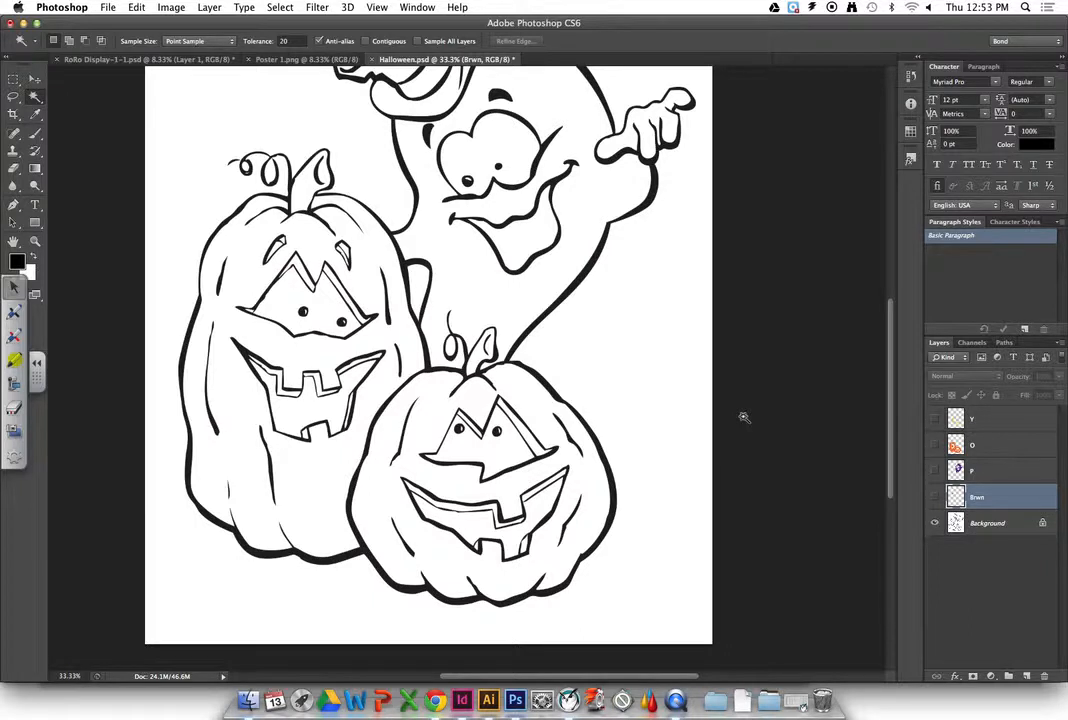
{"action": "left_click", "coordinate": [425, 348]}
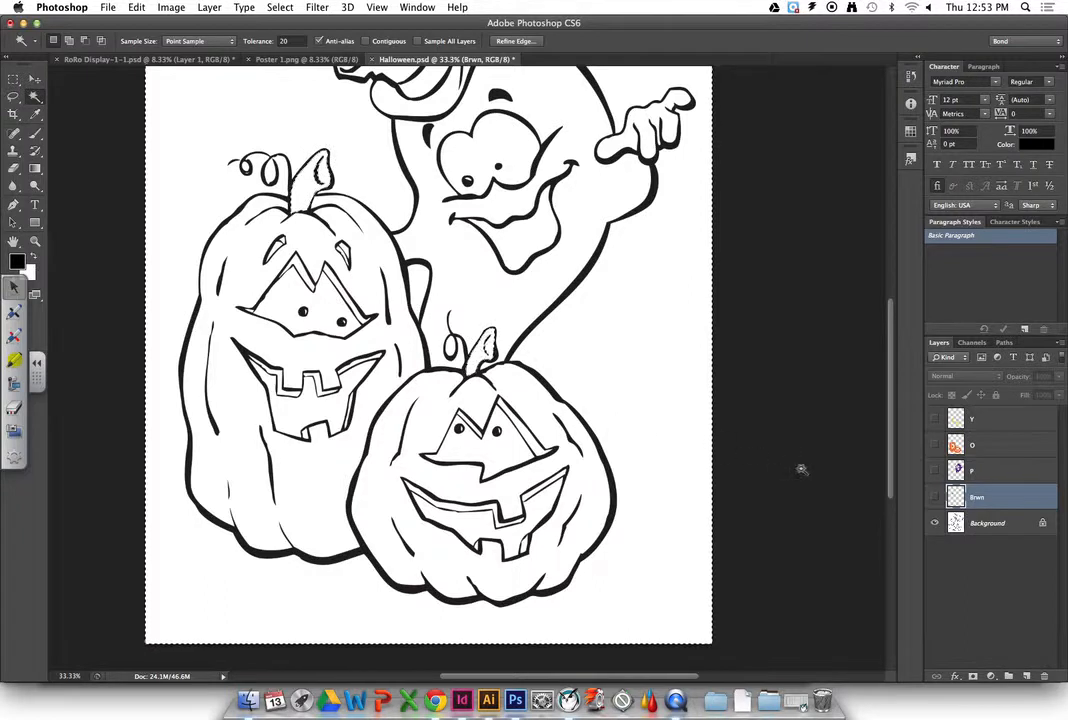
{"action": "left_click", "coordinate": [980, 525]}
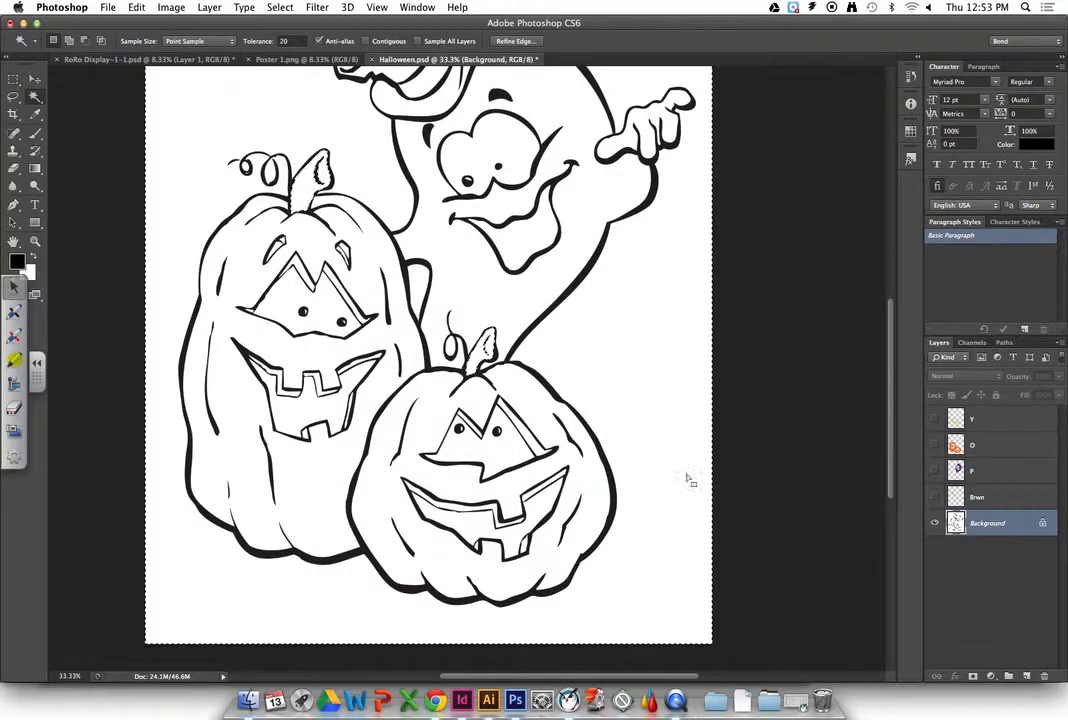
{"action": "key", "text": "super+d"}
{"action": "left_click", "coordinate": [552, 390]}
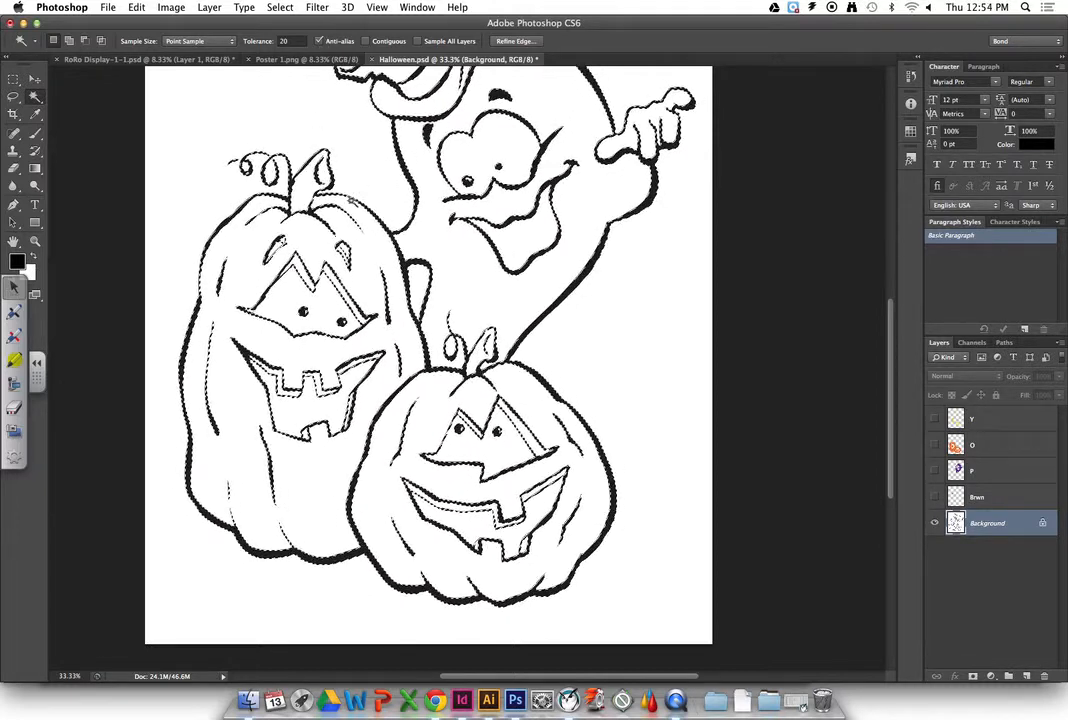
{"action": "right_click", "coordinate": [351, 199]}
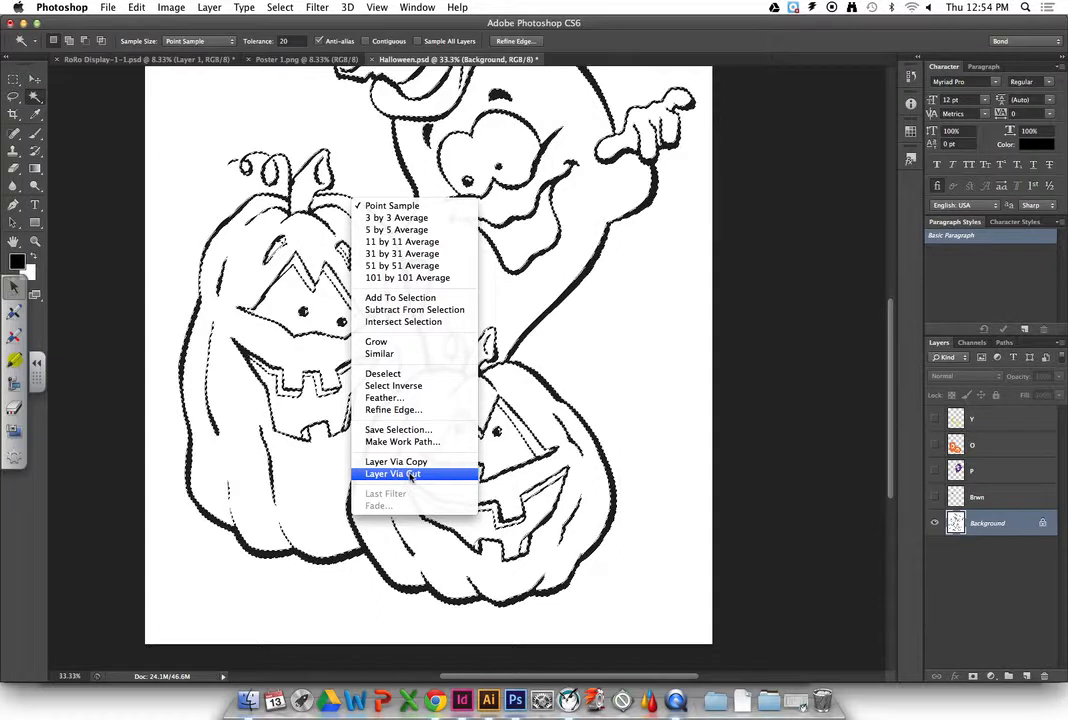
{"action": "left_click", "coordinate": [411, 474]}
Rename the new layer of black outlines as BLK
{"action": "double_click", "coordinate": [980, 524]}
{"action": "type", "text": "BlK"}
{"action": "key", "text": "Return"}
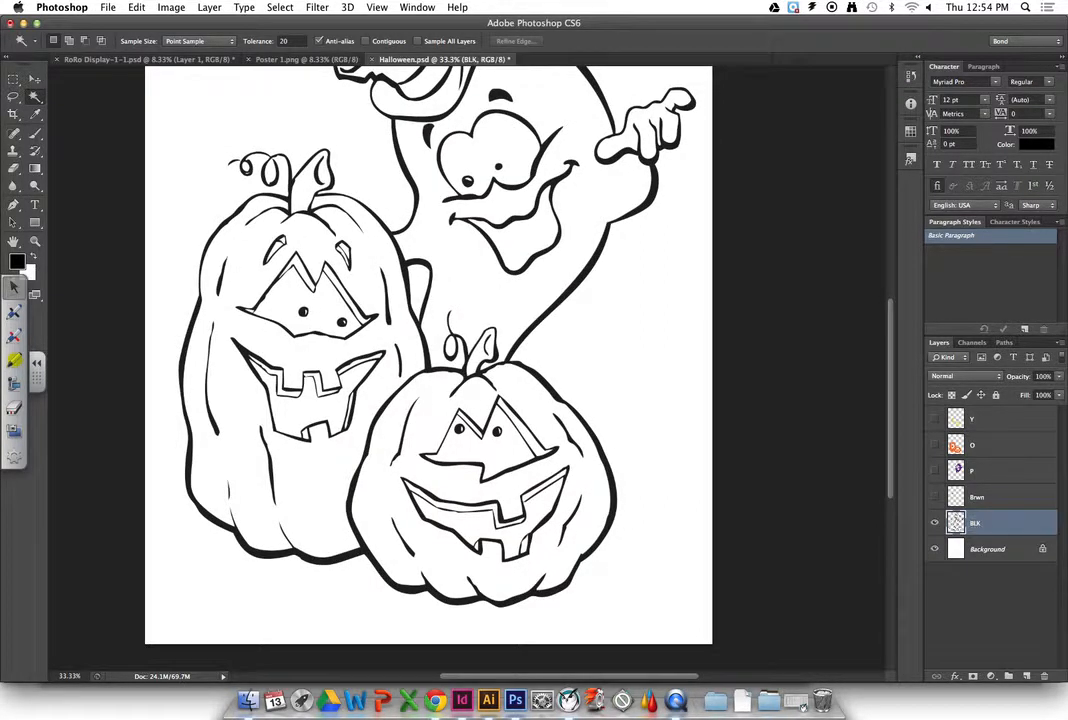
Hide the Background layer and show the Brwn, P, O and Y layers
{"action": "left_click", "coordinate": [935, 550]}
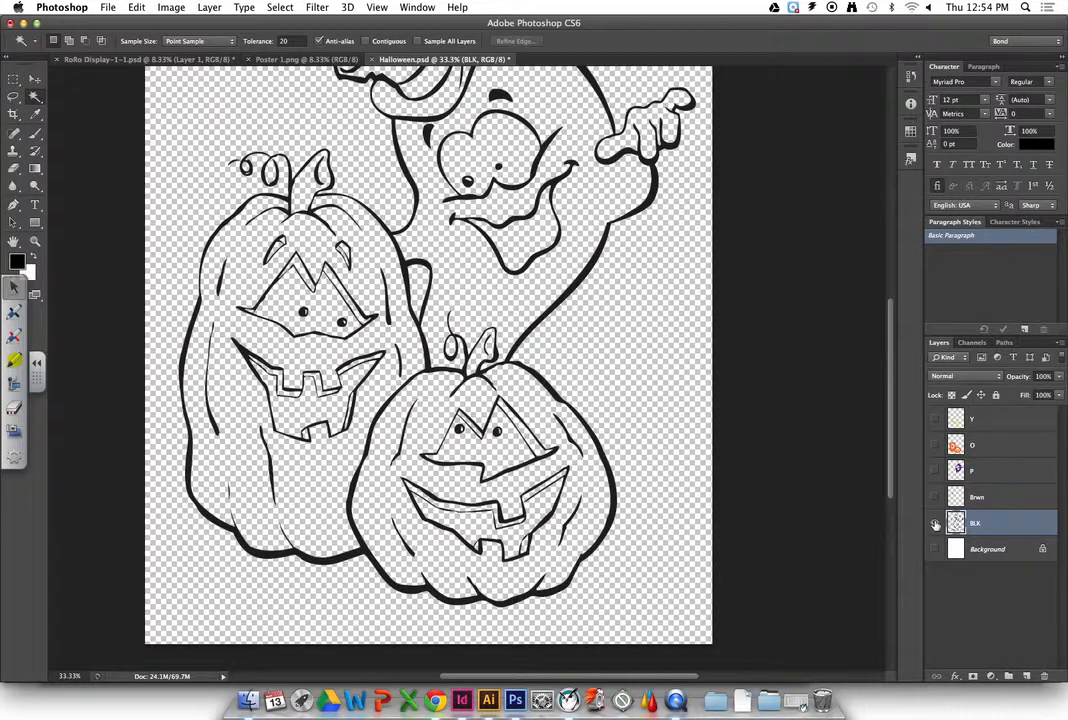
{"action": "left_click_drag", "start_coordinate": [934, 500], "coordinate": [935, 427]}
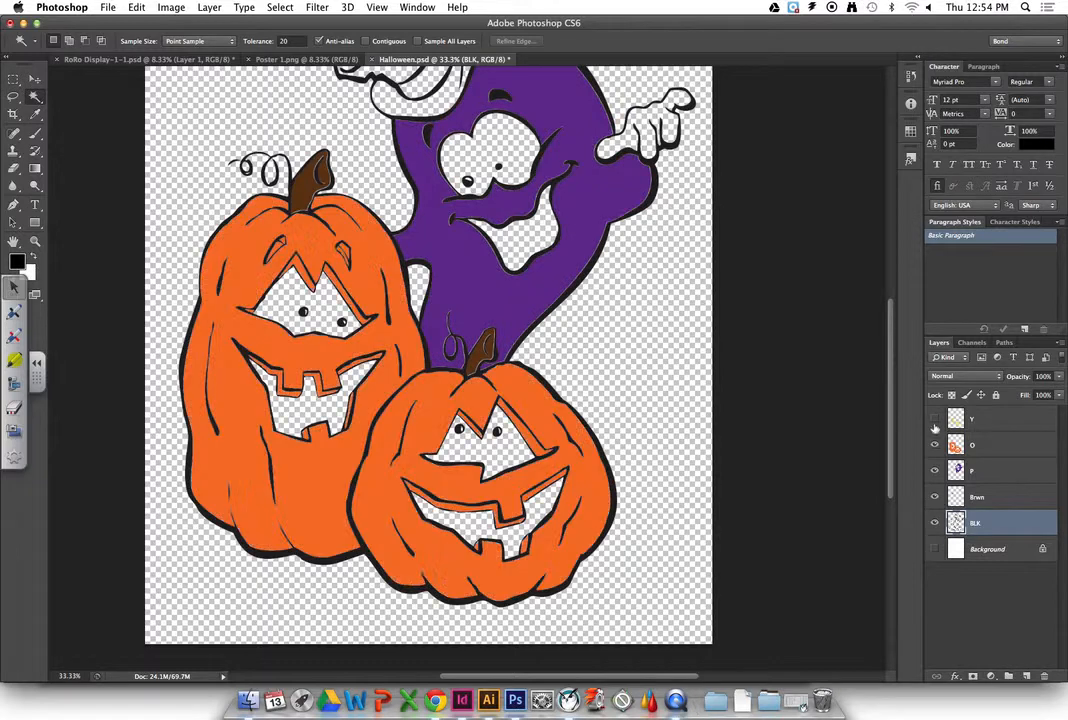
{"action": "left_click", "coordinate": [935, 421]}
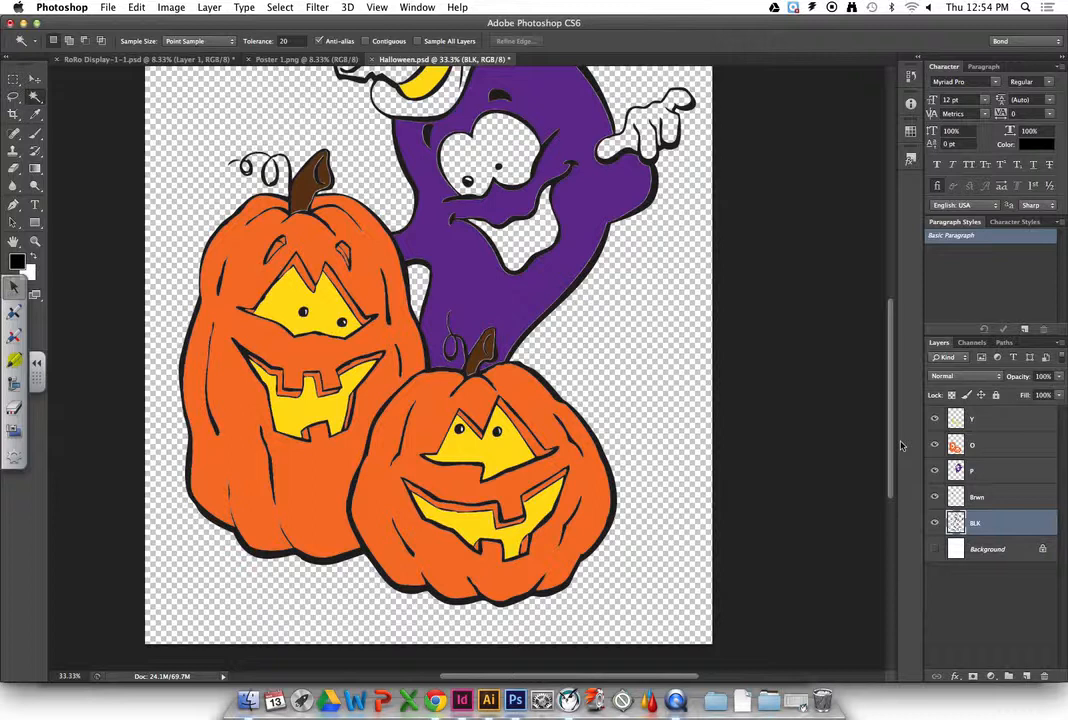
Add a Color Overlay effect to the Y layer and open its overlay colour for editing
{"action": "left_click", "coordinate": [988, 424]}
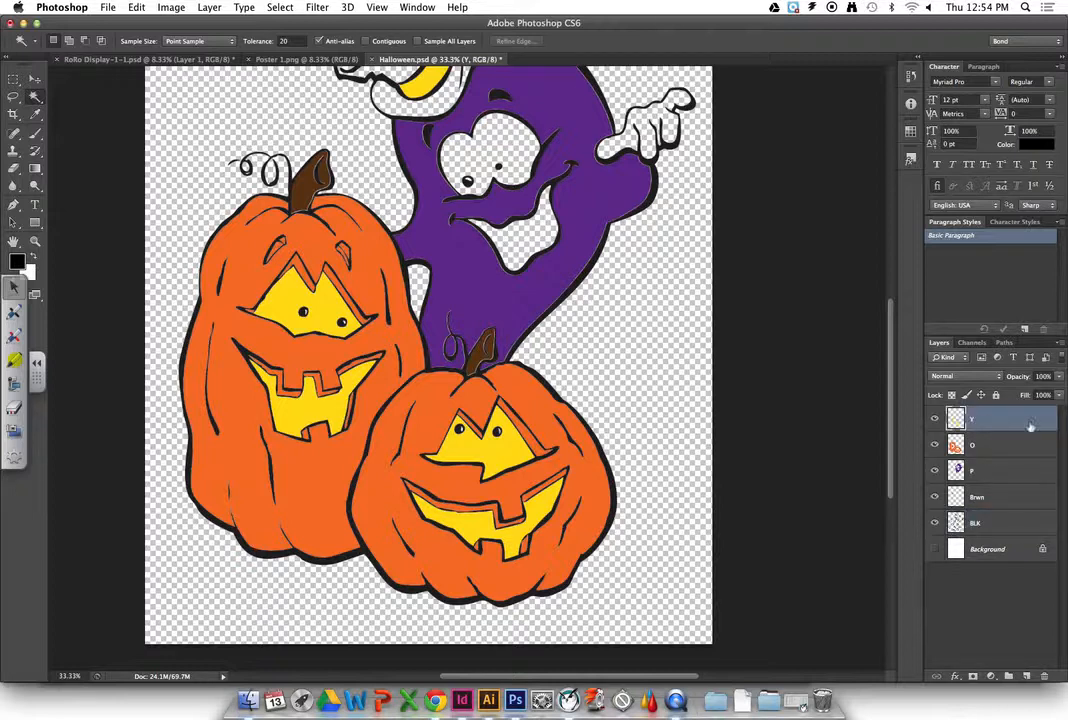
{"action": "double_click", "coordinate": [1030, 426]}
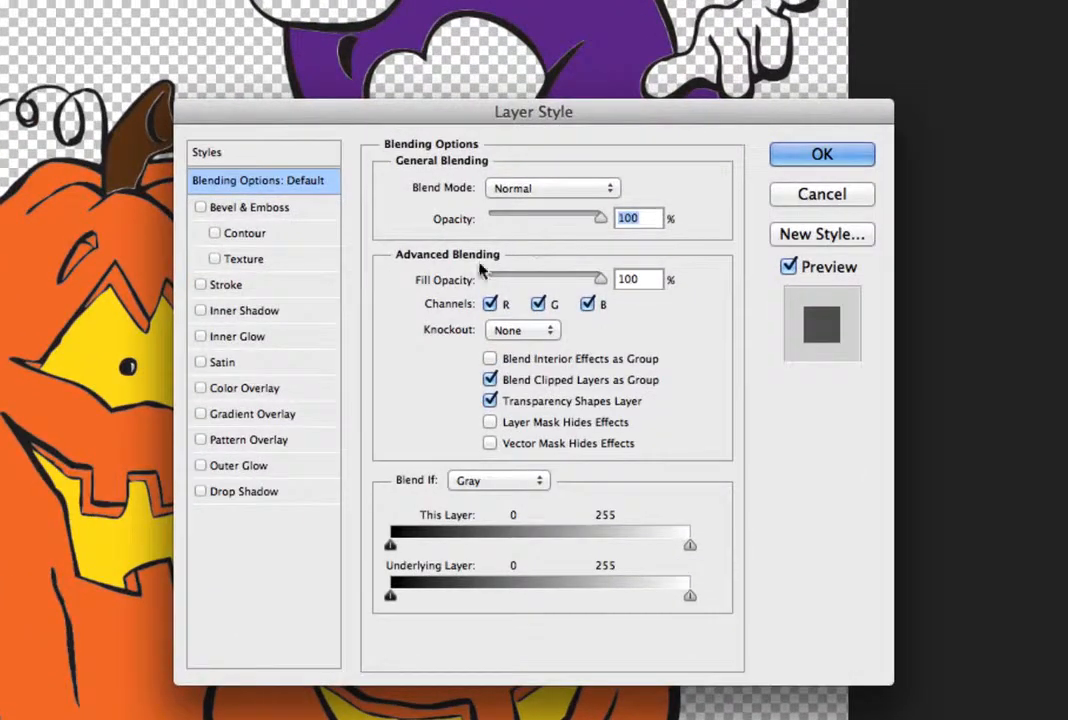
{"action": "left_click", "coordinate": [201, 388]}
{"action": "left_click", "coordinate": [246, 390]}
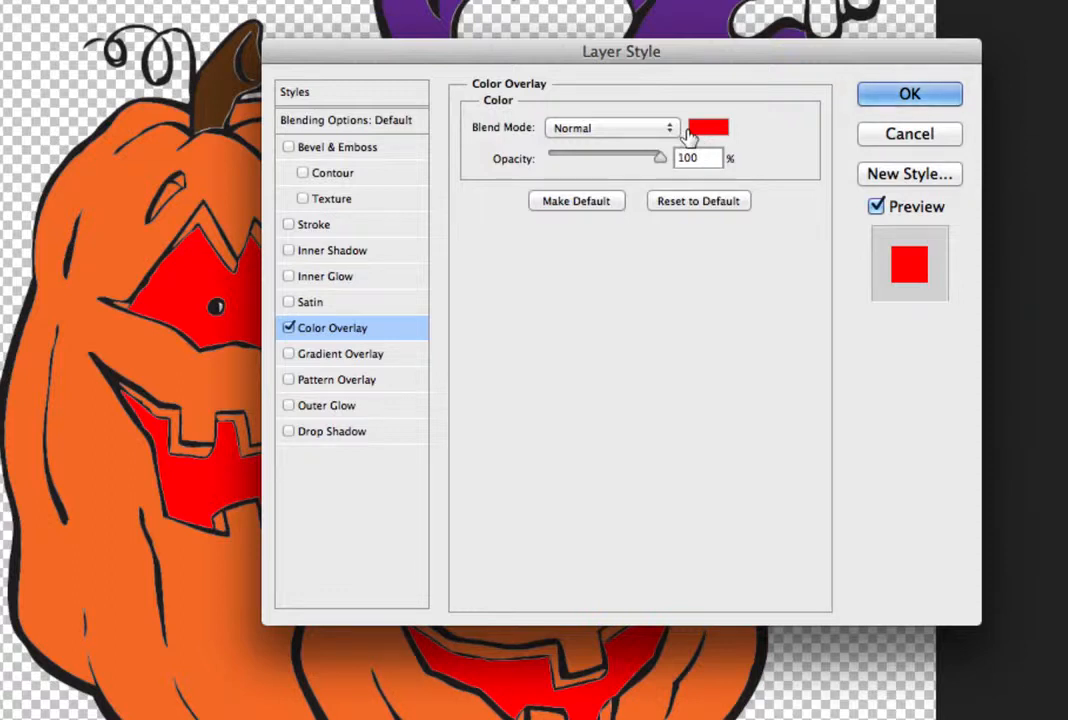
{"action": "left_click", "coordinate": [688, 134]}
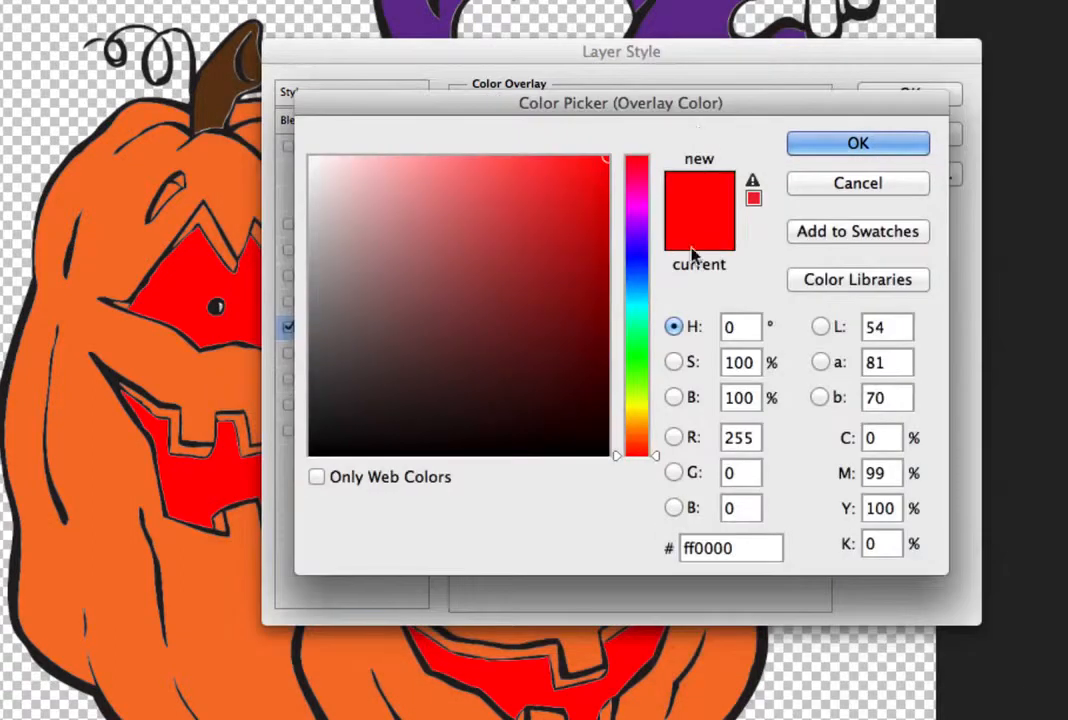
Set the overlay colour's CMYK values to M 0, Y 0 and K 100
{"action": "left_click", "coordinate": [876, 437]}
{"action": "left_click", "coordinate": [872, 473]}
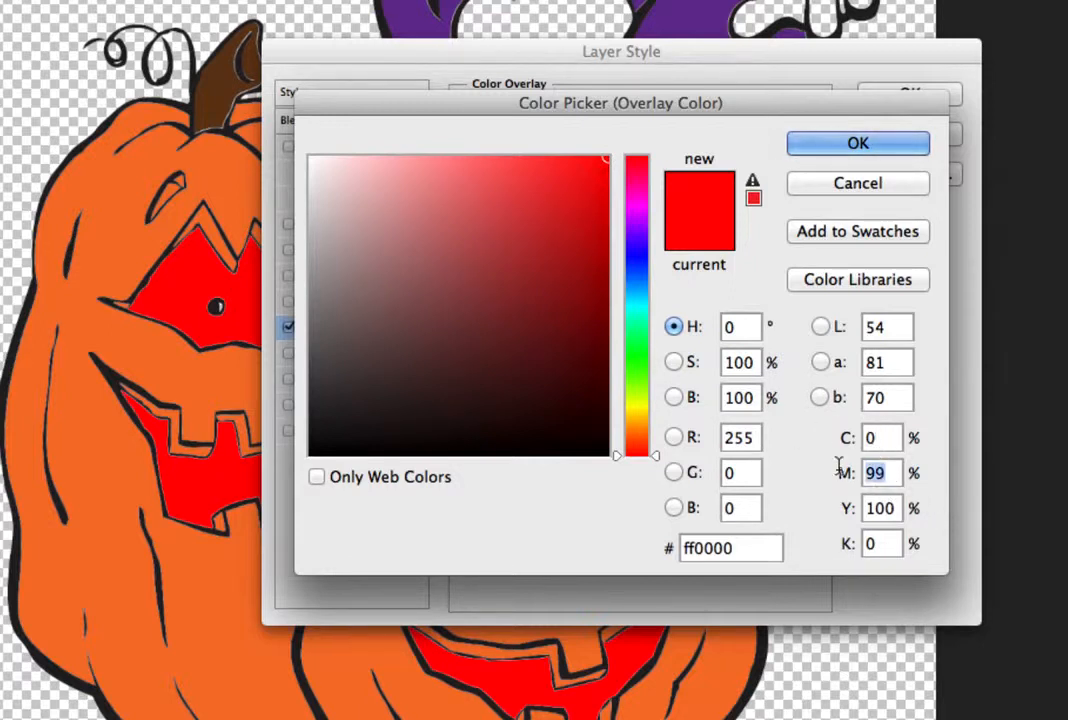
{"action": "type", "text": "0"}
{"action": "left_click", "coordinate": [896, 508]}
{"action": "type", "text": "0"}
{"action": "left_click", "coordinate": [880, 542]}
{"action": "type", "text": "100"}
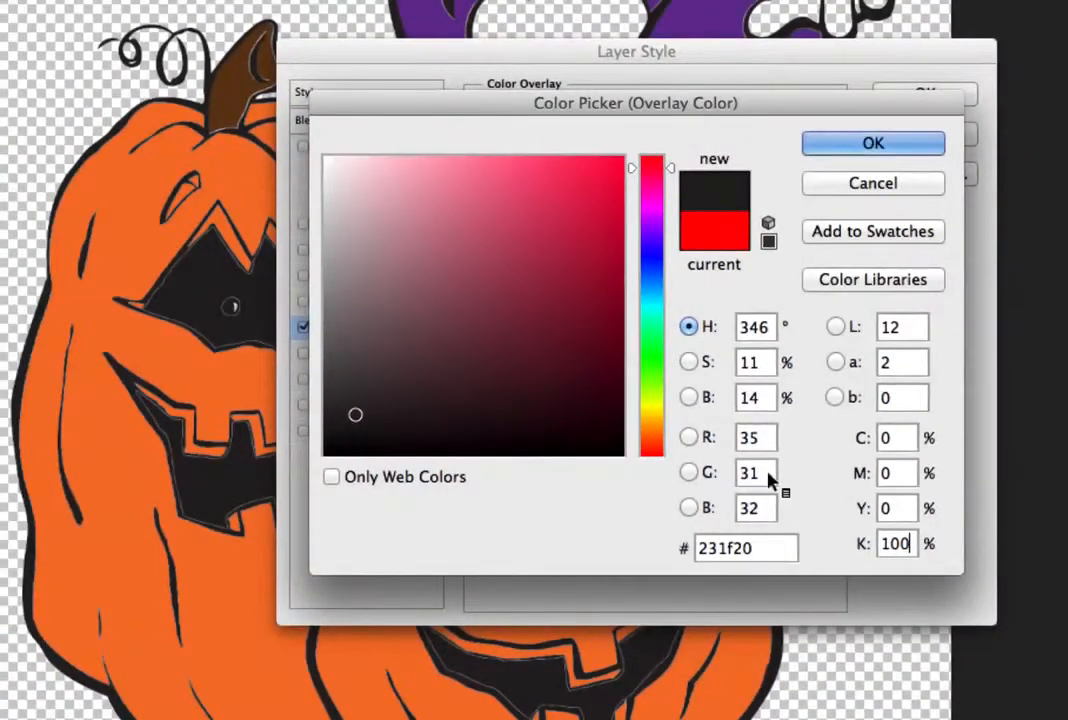
Set the overlay colour to RGB 0, 0, 0 and apply the Color Overlay to the Y layer
{"action": "left_click", "coordinate": [748, 420]}
{"action": "type", "text": "0"}
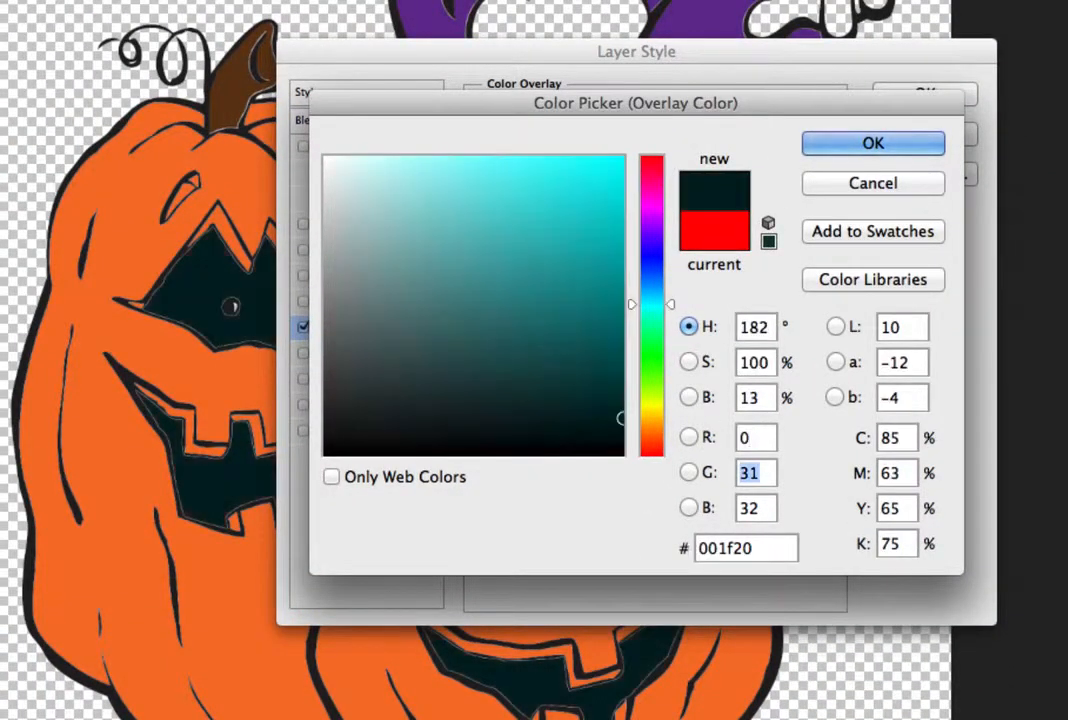
{"action": "key", "text": "Tab"}
{"action": "type", "text": "0"}
{"action": "key", "text": "Tab"}
{"action": "type", "text": "0"}
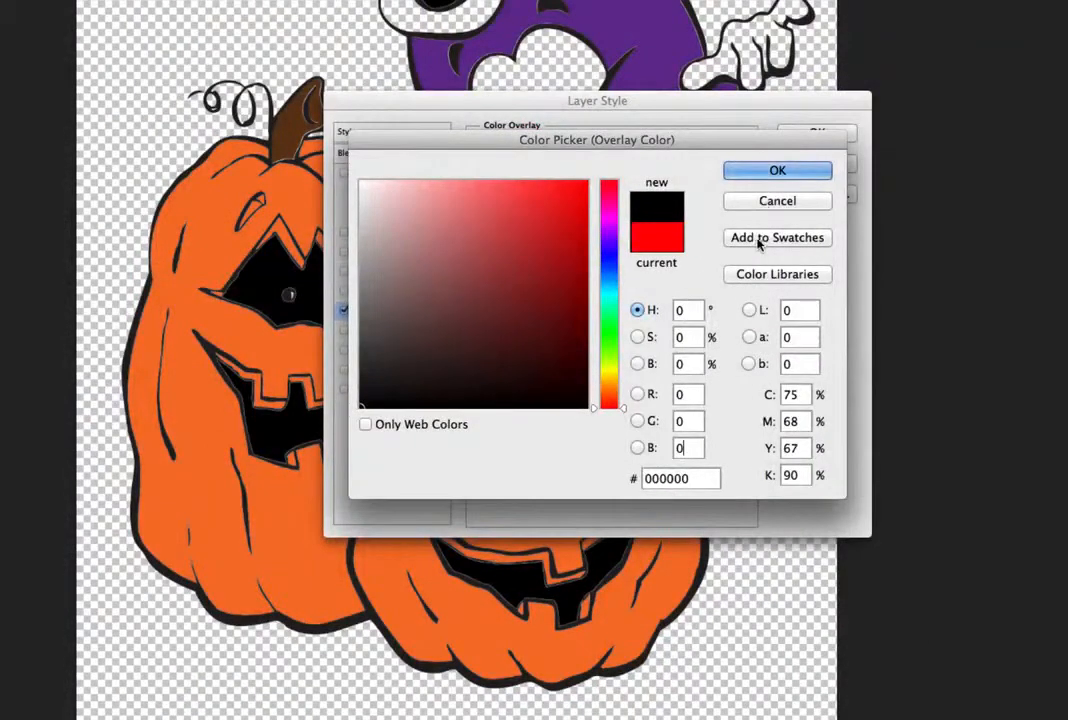
{"action": "left_click", "coordinate": [777, 171]}
{"action": "left_click", "coordinate": [813, 136]}
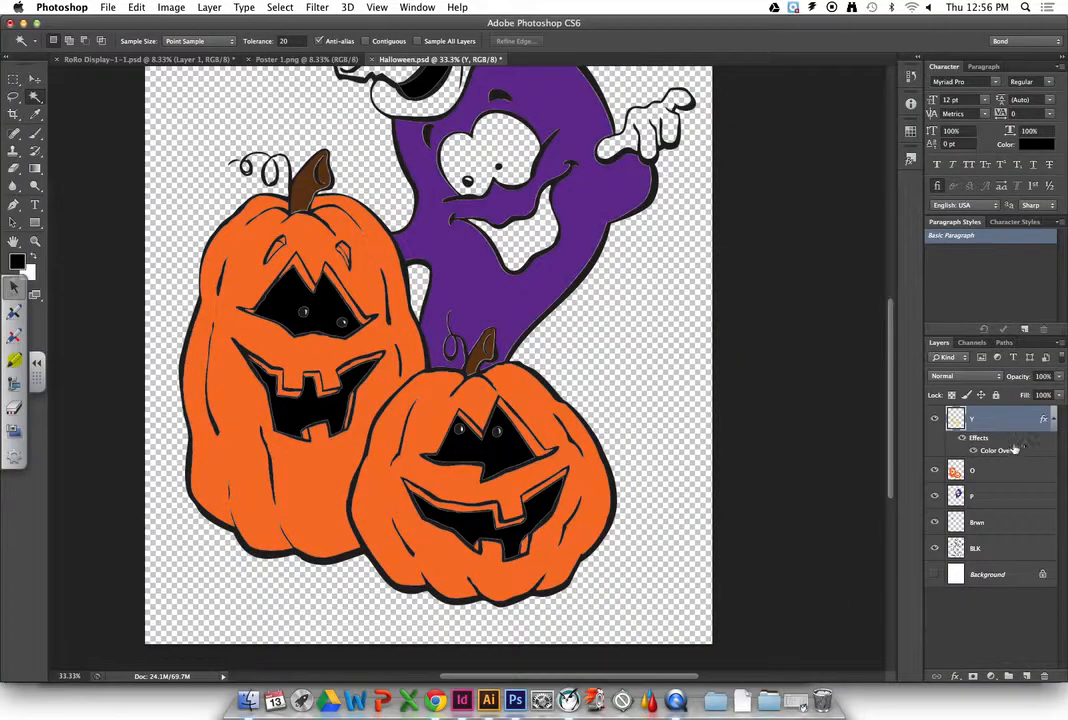
Copy the Y layer's layer style and paste it onto the O layer
{"action": "right_click", "coordinate": [1013, 451]}
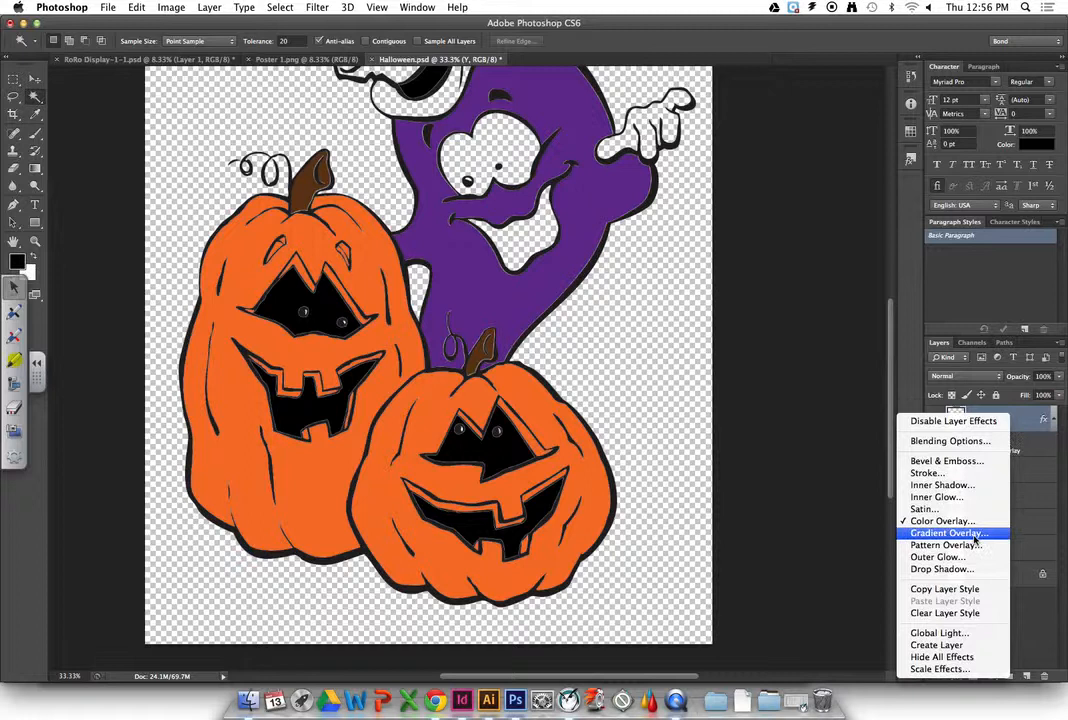
{"action": "left_click", "coordinate": [957, 592]}
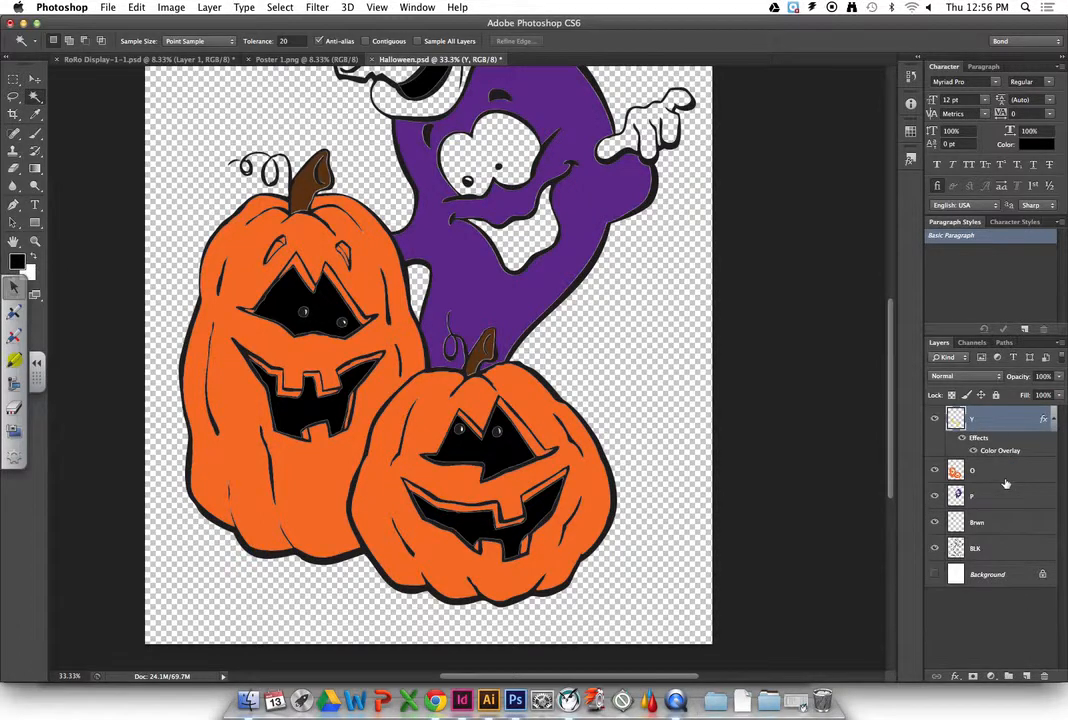
{"action": "left_click", "coordinate": [1006, 484]}
{"action": "right_click", "coordinate": [1006, 484]}
{"action": "left_click", "coordinate": [855, 436]}
{"action": "right_click", "coordinate": [983, 465]}
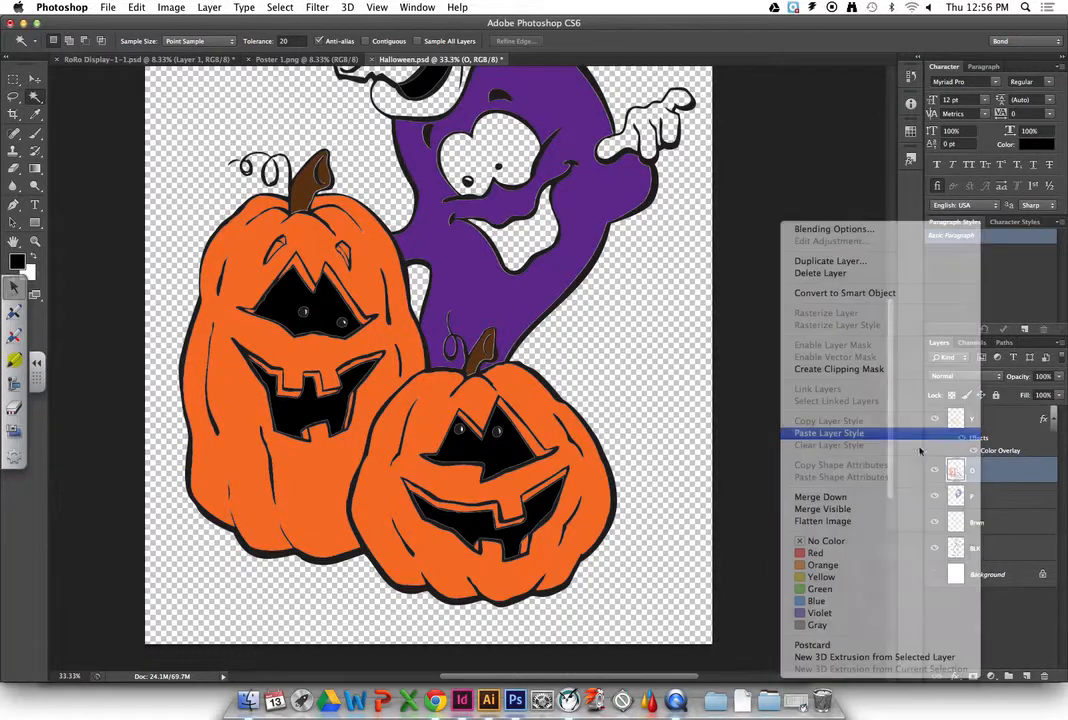
{"action": "left_click", "coordinate": [920, 435]}
Paste the copied black Color Overlay style onto the P and Brwn layers
{"action": "right_click", "coordinate": [1000, 523]}
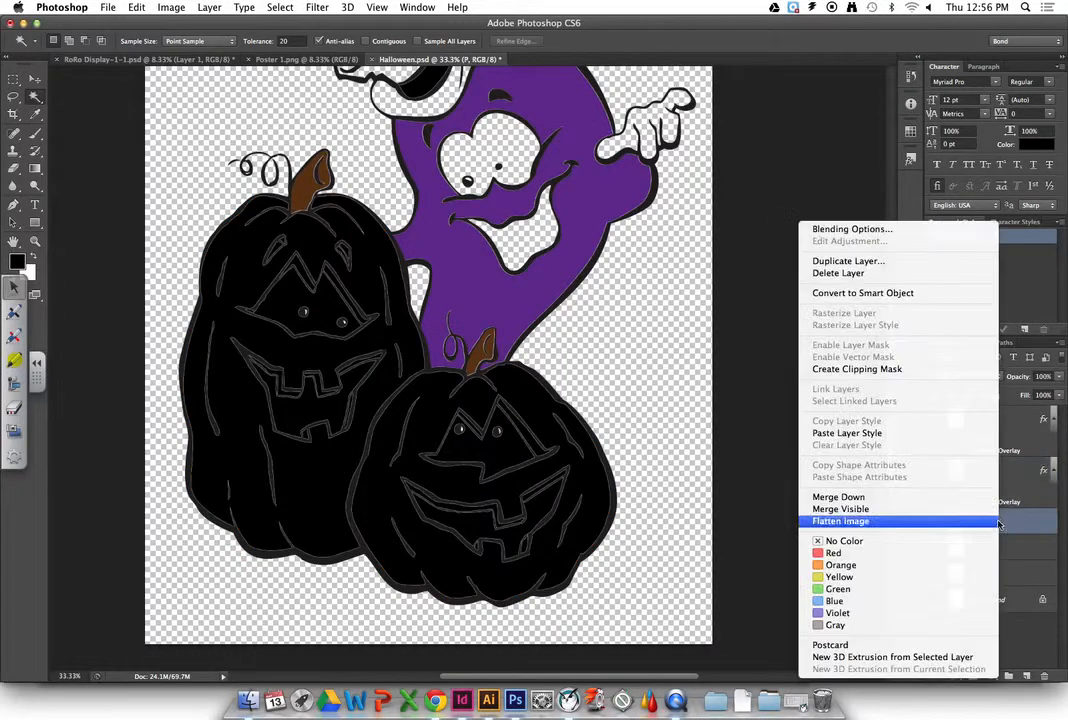
{"action": "left_click", "coordinate": [880, 435]}
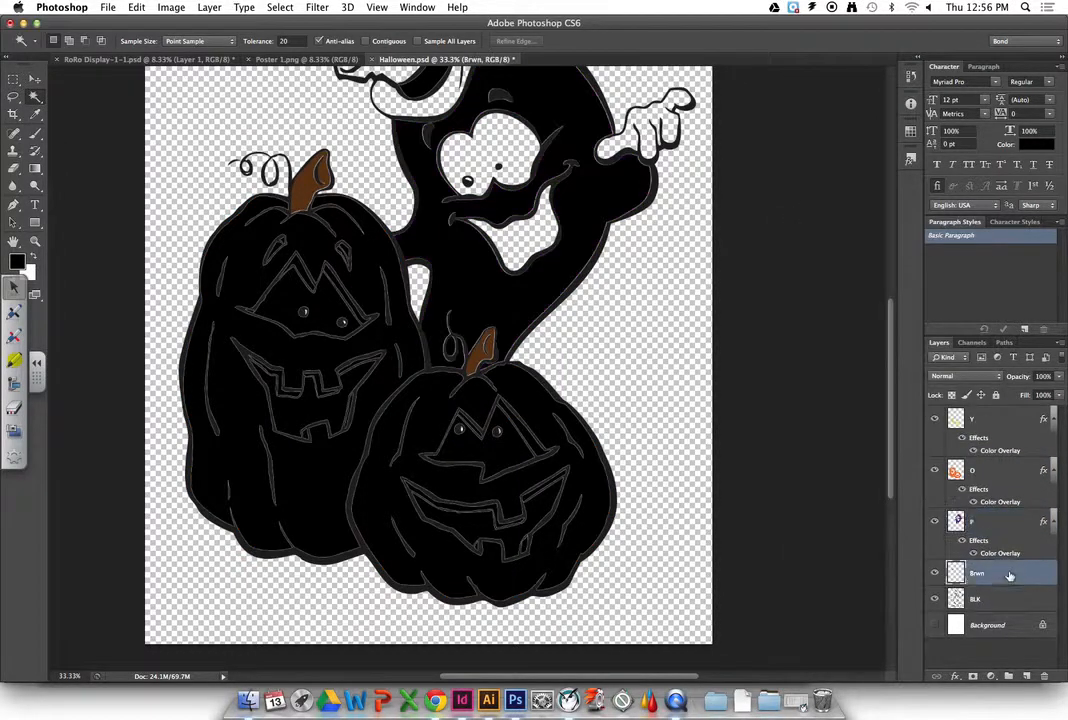
{"action": "right_click", "coordinate": [1008, 573]}
{"action": "left_click", "coordinate": [880, 433]}
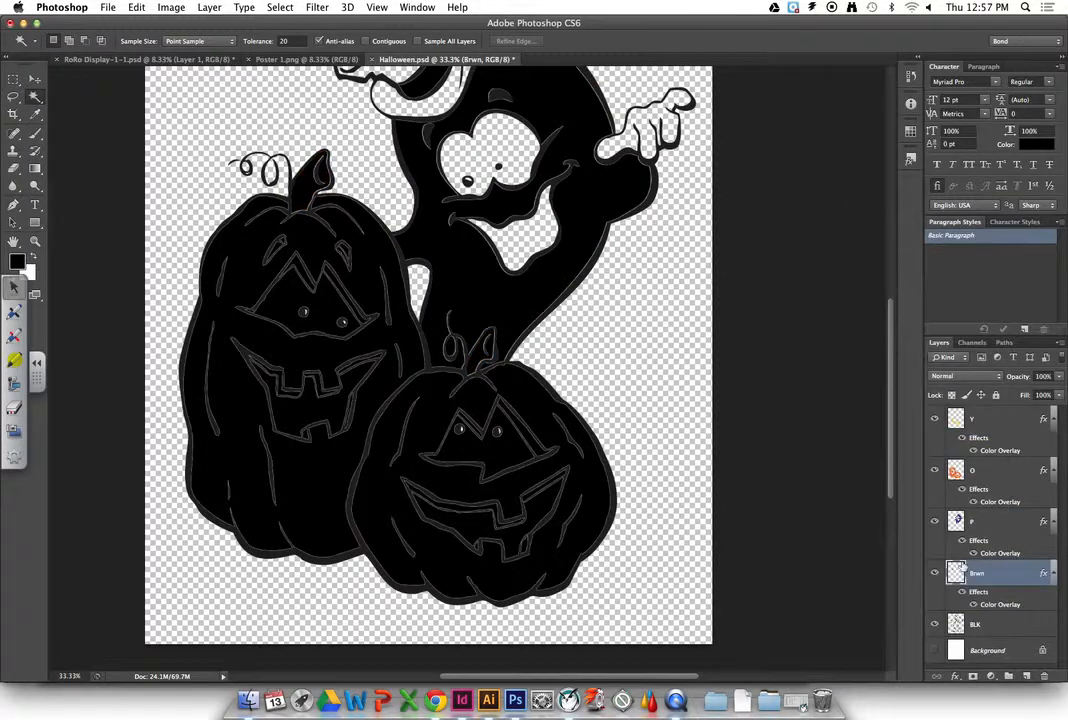
Paste the copied black Color Overlay style onto the BLK layer and hide that layer
{"action": "right_click", "coordinate": [1005, 626]}
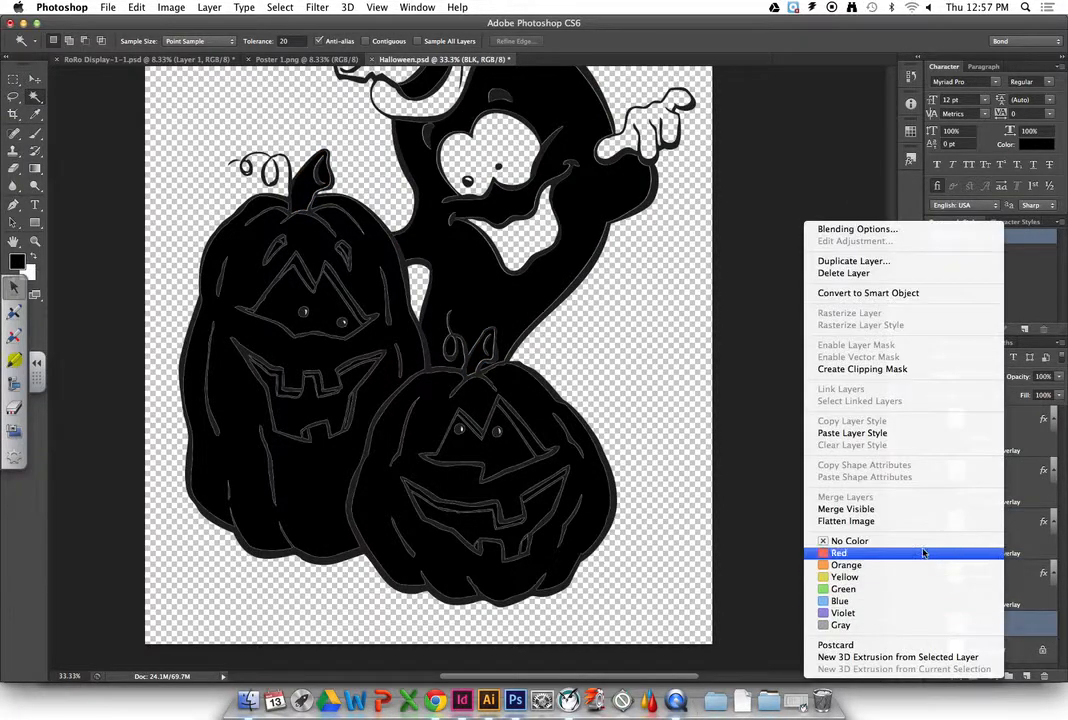
{"action": "left_click", "coordinate": [867, 435]}
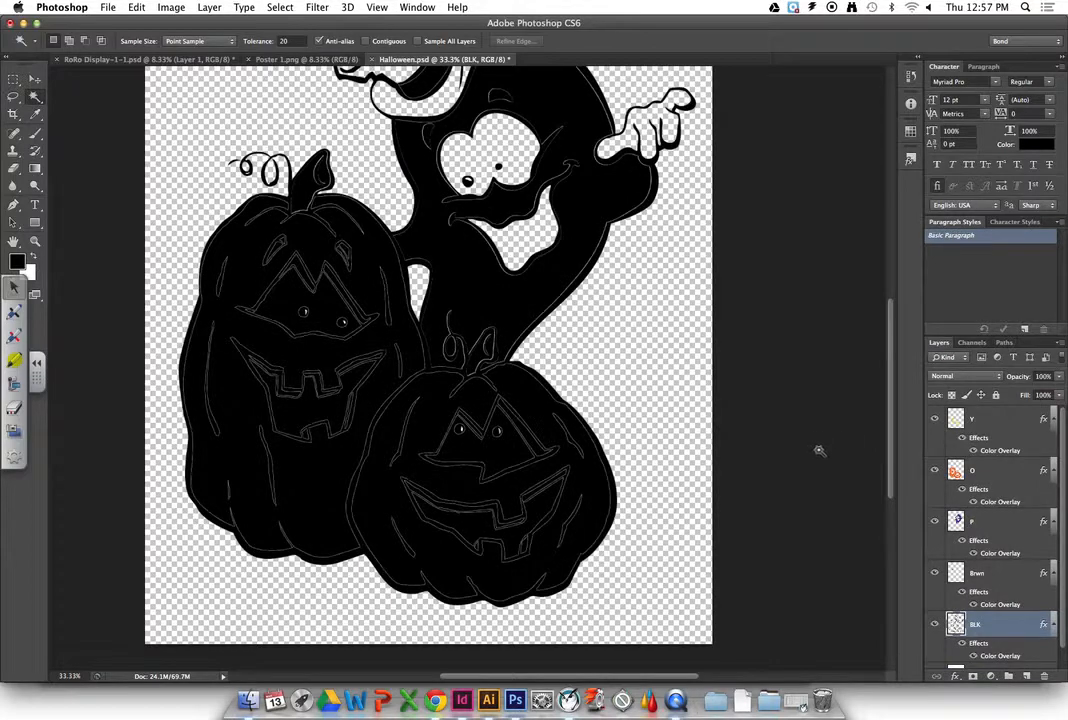
{"action": "key", "text": "super+plus"}
{"action": "key", "text": "super+plus"}
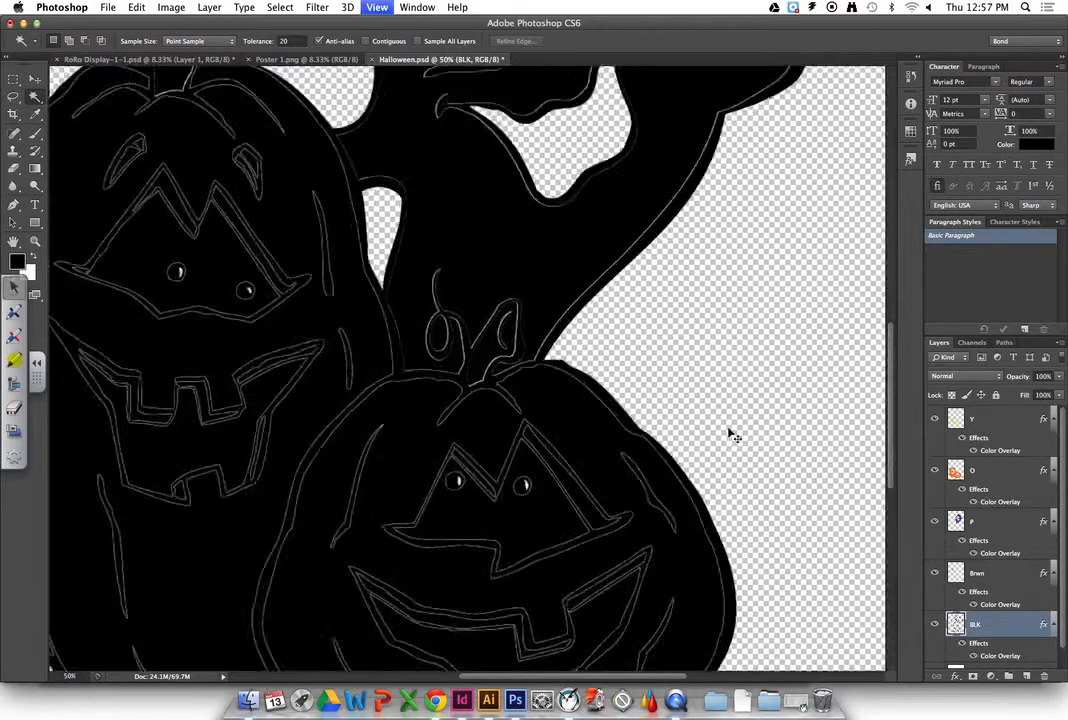
{"action": "key", "text": "super+plus"}
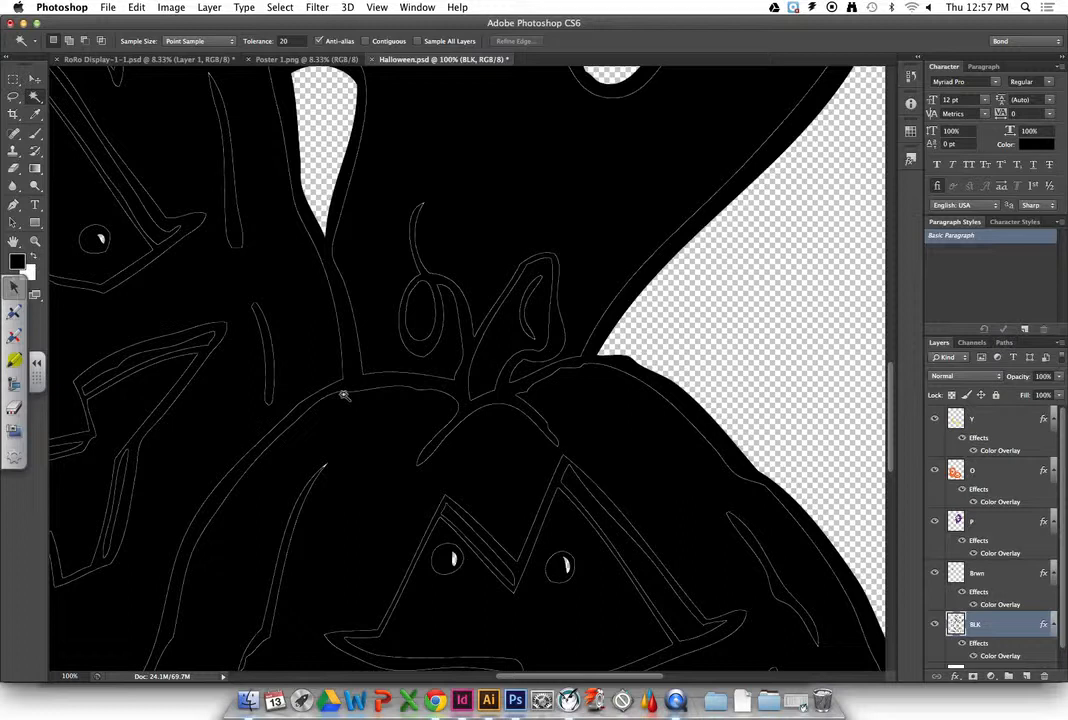
{"action": "left_click", "coordinate": [935, 627]}
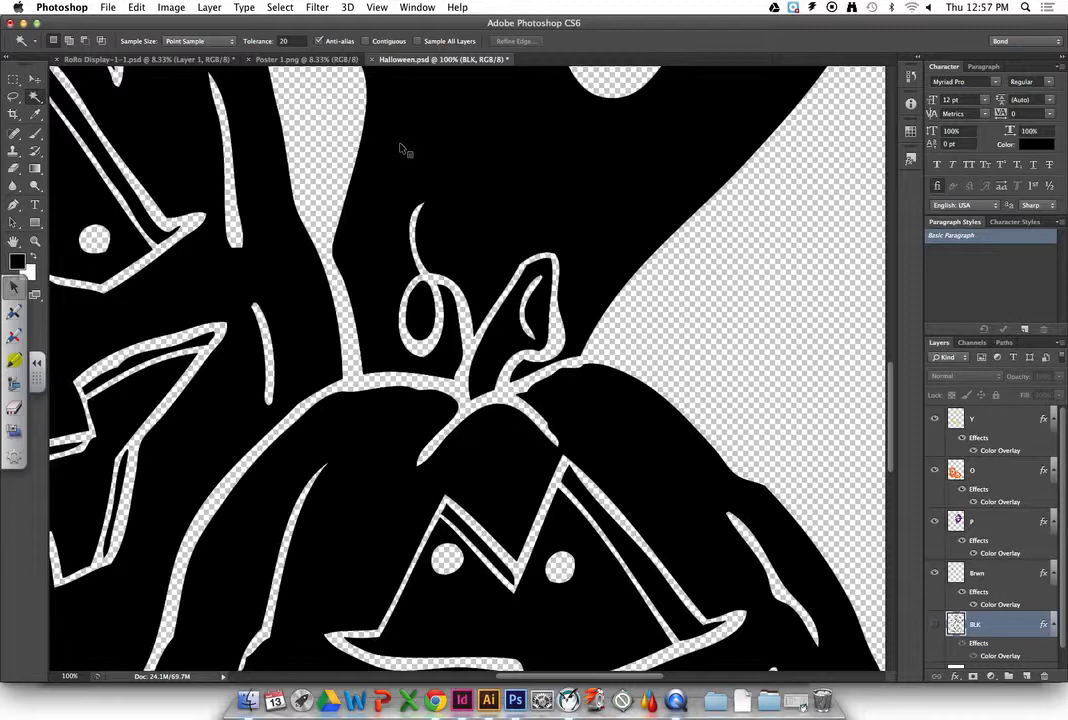
Add a Stroke effect to the Y layer's layer style, keeping its Color Overlay
{"action": "key", "text": "super+minus"}
{"action": "key", "text": "super+minus"}
{"action": "key", "text": "super+minus"}
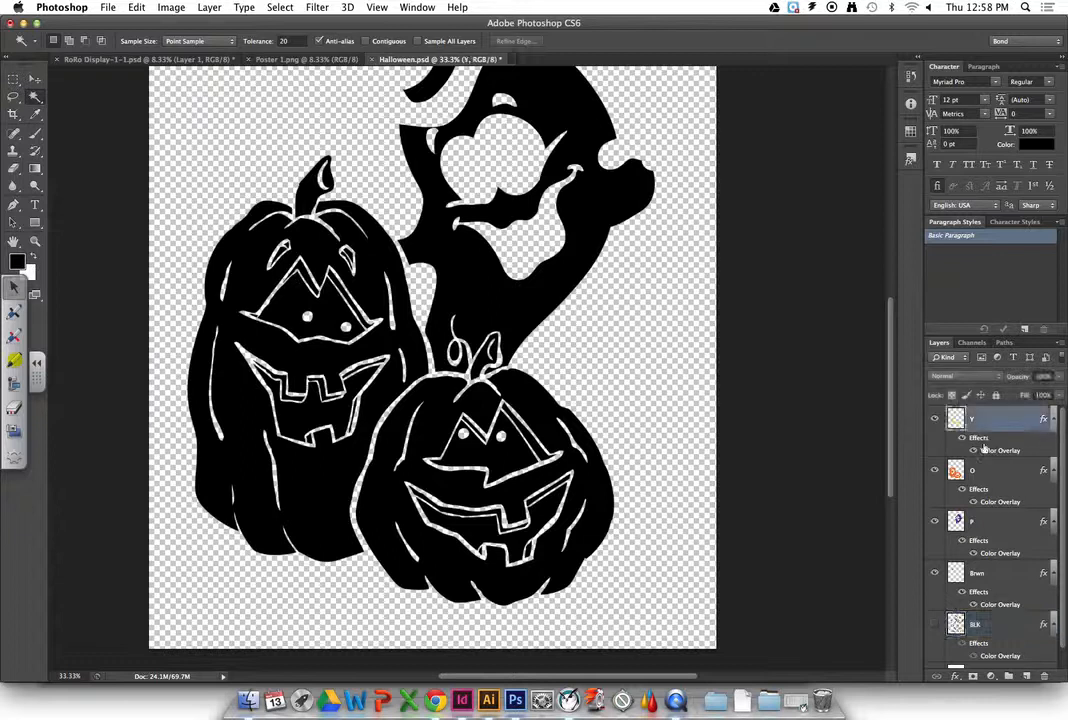
{"action": "double_click", "coordinate": [978, 438]}
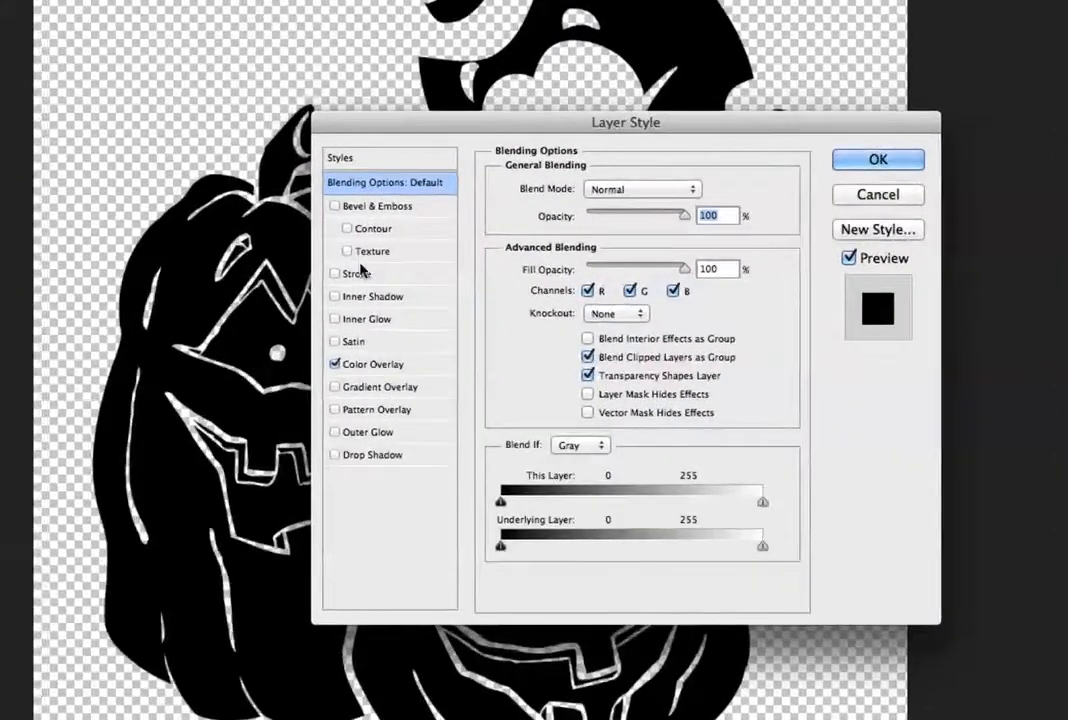
{"action": "left_click", "coordinate": [359, 272]}
{"action": "left_click_drag", "start_coordinate": [497, 130], "coordinate": [685, 78]}
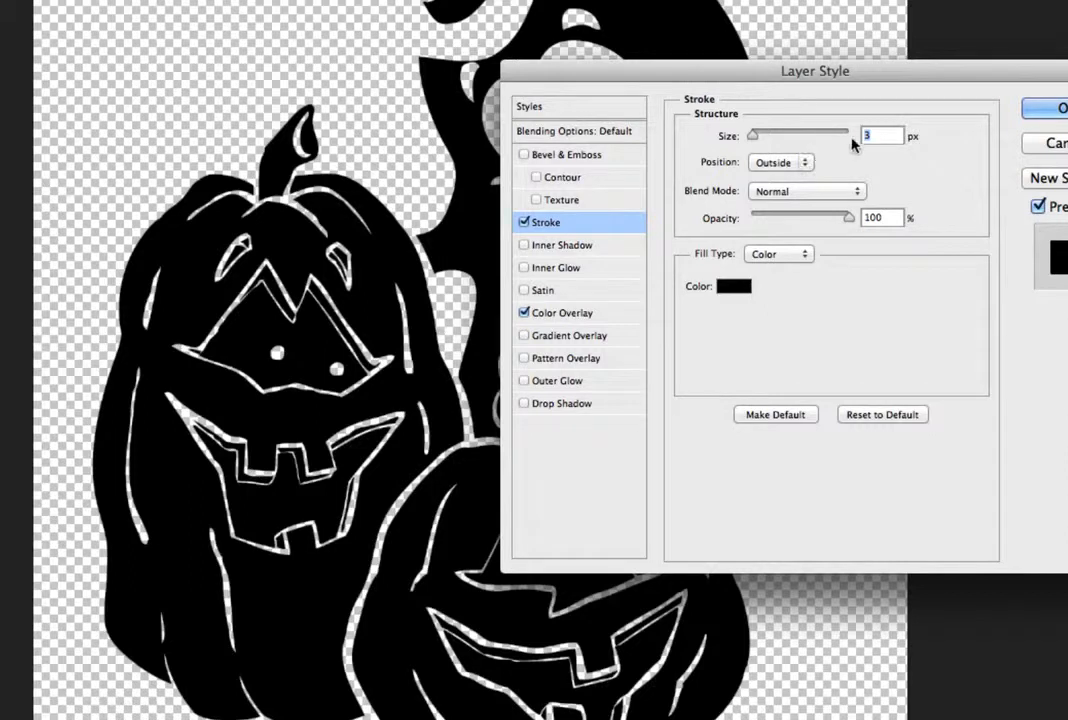
Compare the Y layer's artwork with and without the stroke by switching the effect preview
{"action": "left_click", "coordinate": [1038, 206]}
{"action": "left_click", "coordinate": [1038, 206]}
{"action": "left_click", "coordinate": [1040, 208]}
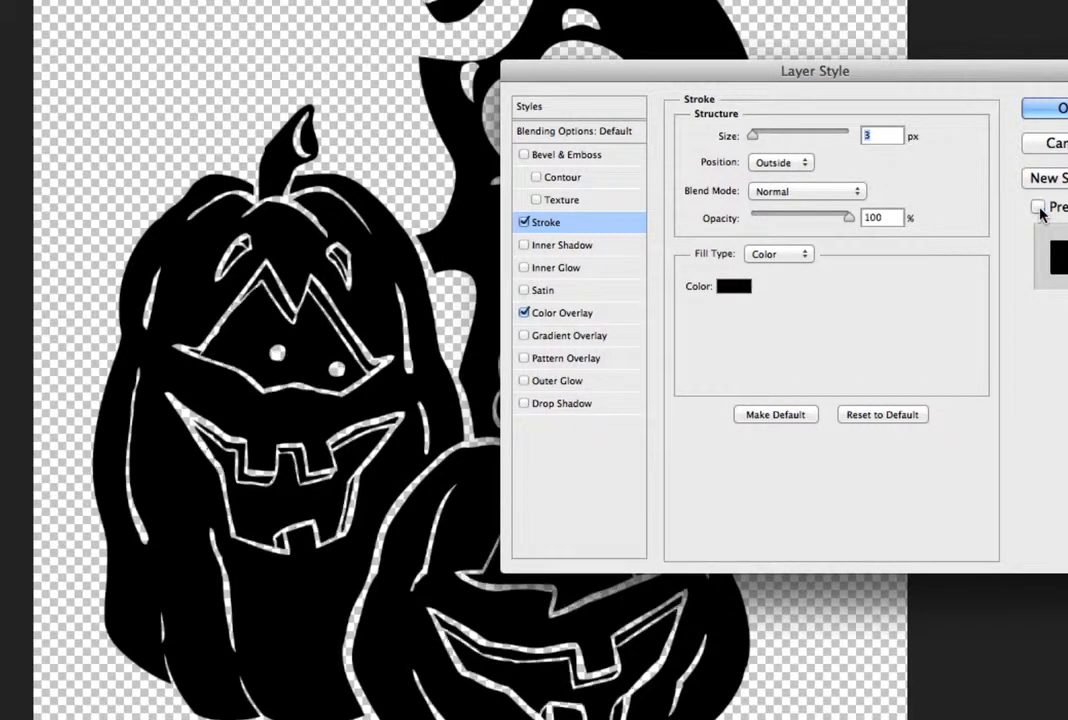
{"action": "key", "text": "super+plus"}
{"action": "left_click", "coordinate": [1039, 207]}
{"action": "left_click", "coordinate": [1039, 207]}
{"action": "left_click", "coordinate": [1039, 207]}
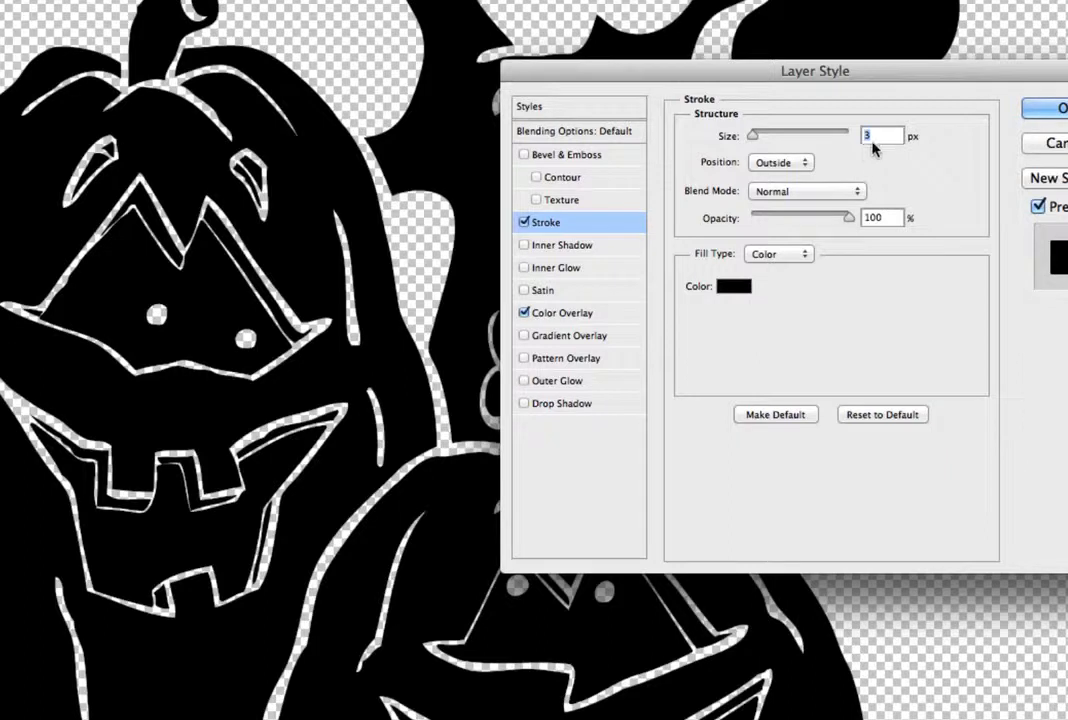
Set the Y layer's stroke size to 4 px, check its preview and apply the layer style
{"action": "type", "text": "4"}
{"action": "left_click", "coordinate": [1039, 207]}
{"action": "left_click", "coordinate": [1040, 207]}
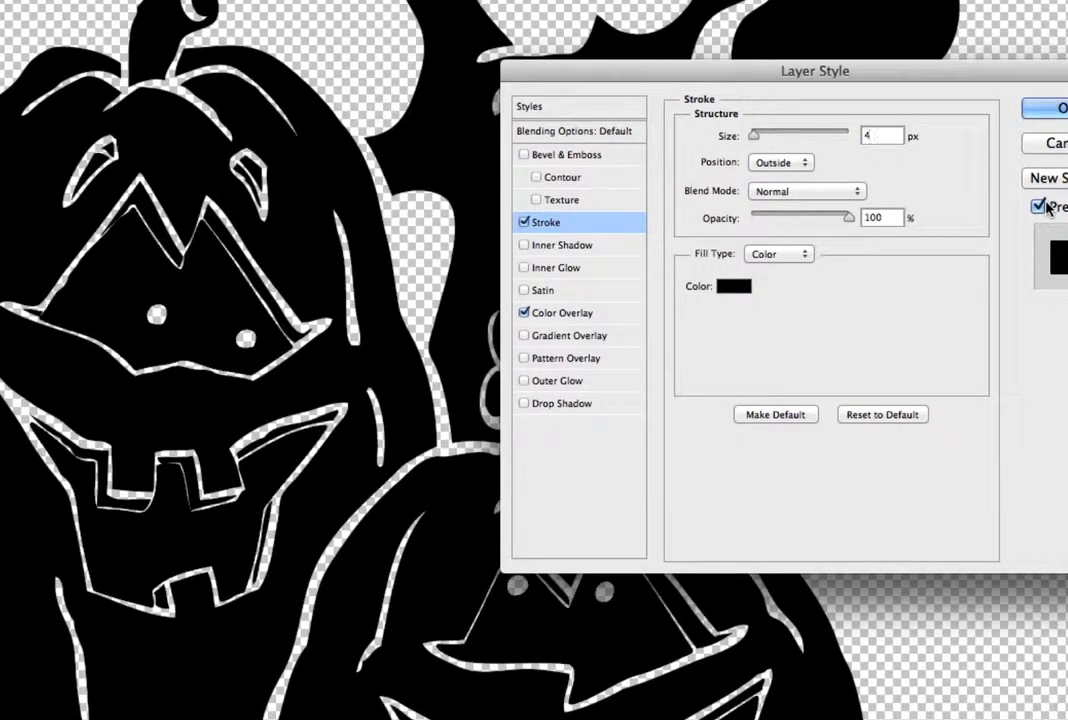
{"action": "left_click", "coordinate": [1050, 108]}
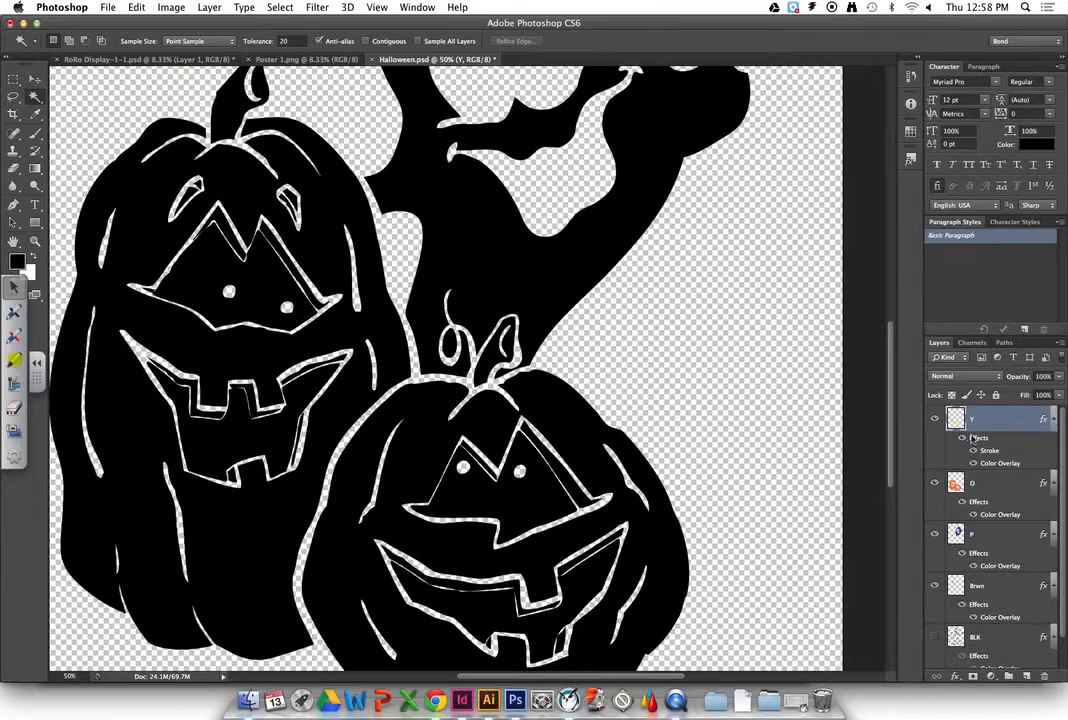
Copy the Y layer's Stroke and Color Overlay style and paste it onto the O layer
{"action": "right_click", "coordinate": [972, 438]}
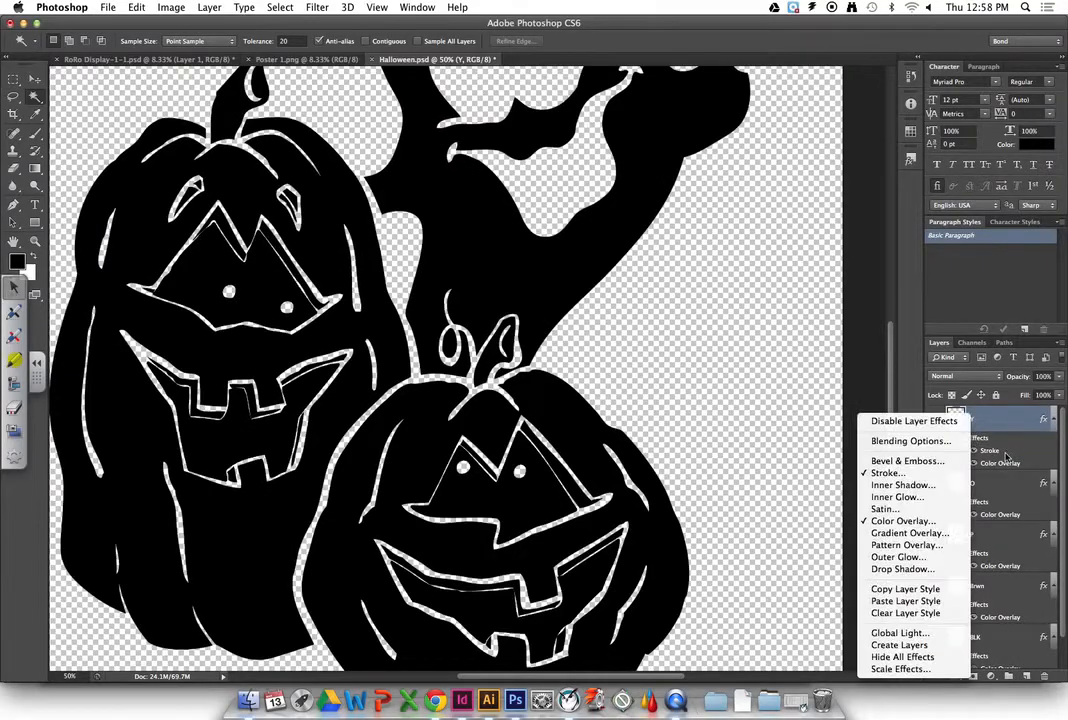
{"action": "left_click", "coordinate": [914, 589]}
{"action": "left_click", "coordinate": [1000, 480]}
{"action": "right_click", "coordinate": [1000, 480]}
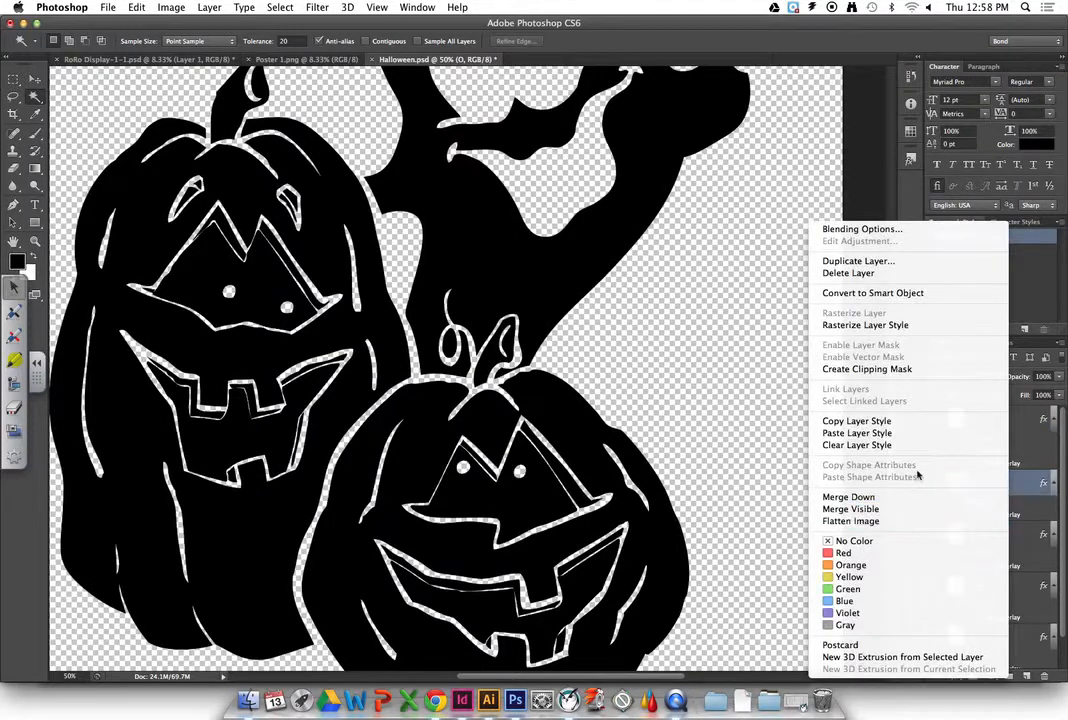
{"action": "left_click", "coordinate": [900, 433]}
Paste the copied Stroke and Color Overlay style onto the P and Brwn layers
{"action": "right_click", "coordinate": [990, 557]}
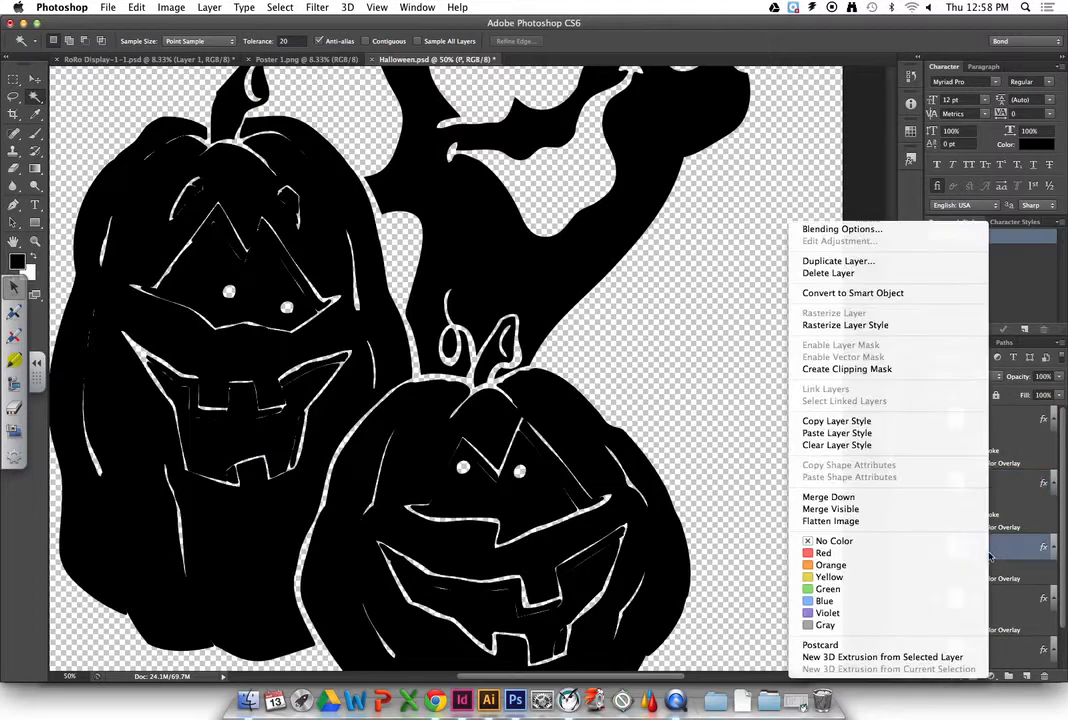
{"action": "left_click", "coordinate": [836, 433]}
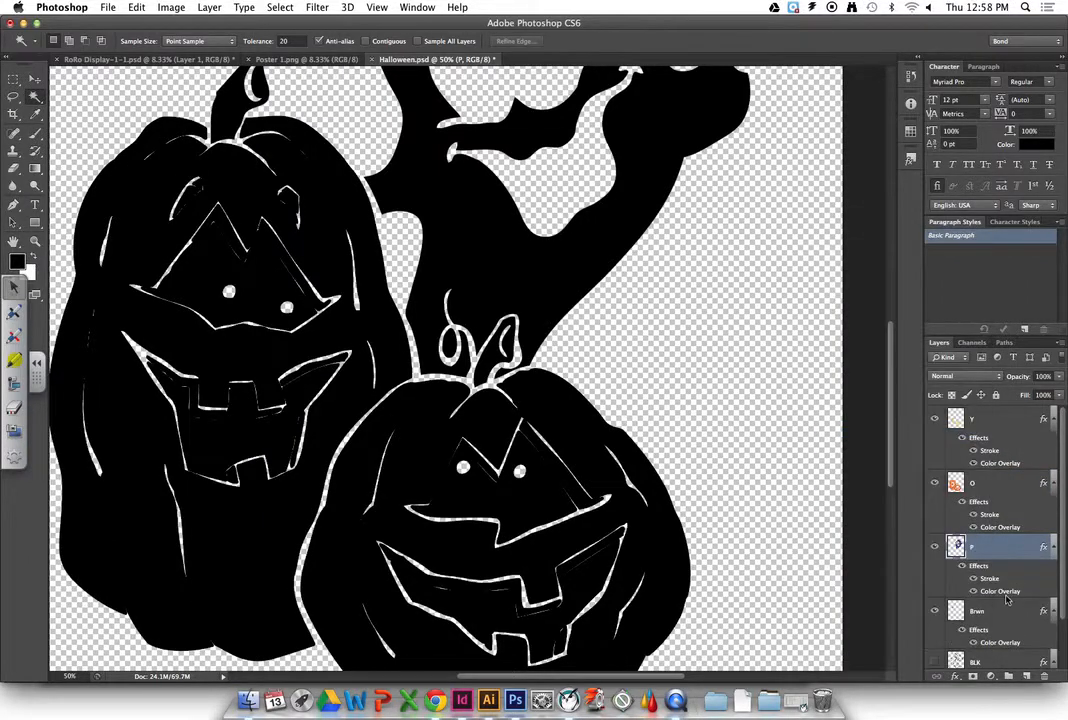
{"action": "right_click", "coordinate": [1008, 610]}
{"action": "left_click", "coordinate": [877, 435]}
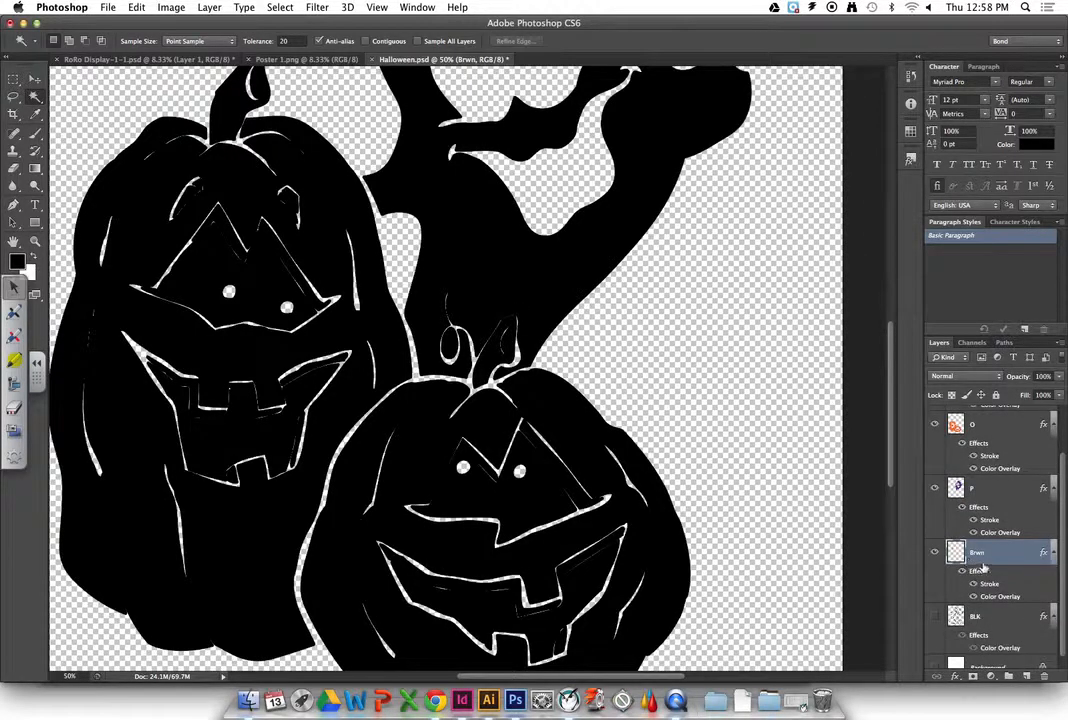
{"action": "right_click", "coordinate": [1006, 549]}
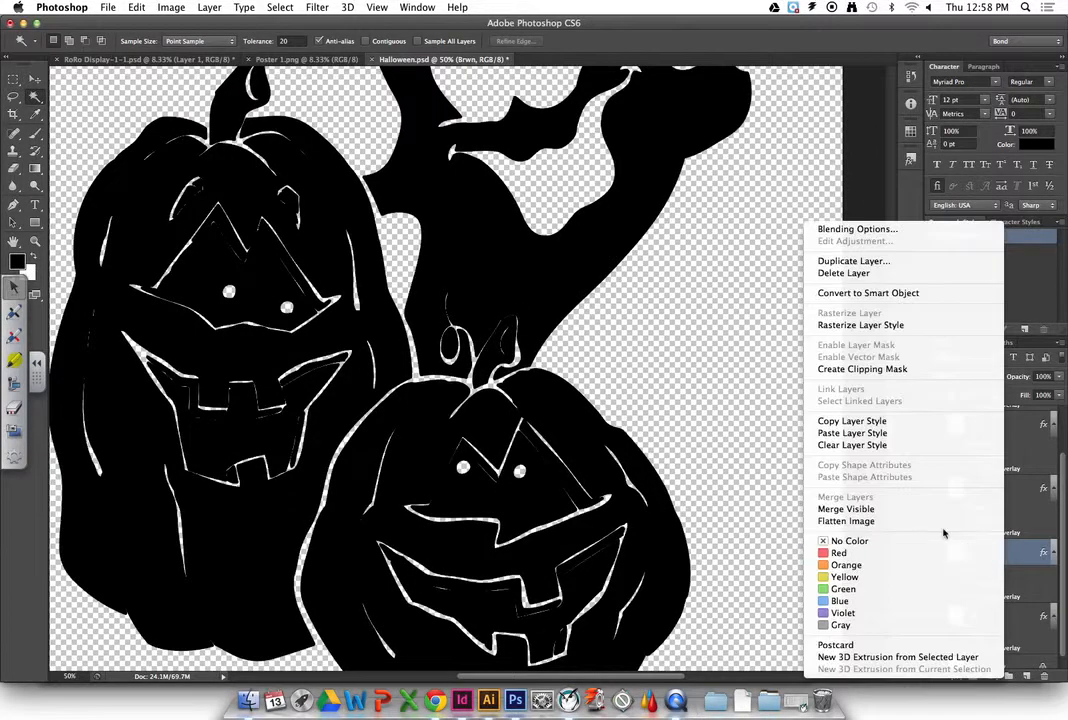
{"action": "left_click", "coordinate": [900, 433]}
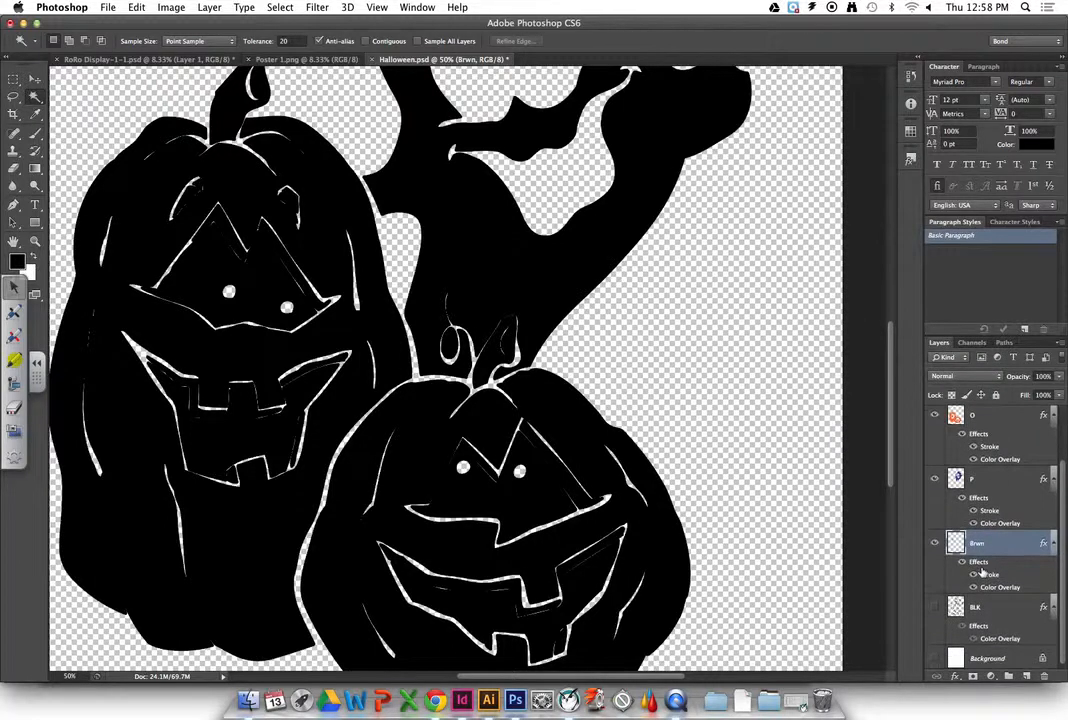
Show the BLK layer again together with the stroked colour layers
{"action": "scroll", "coordinate": [975, 568], "scroll_direction": "up", "scroll_amount": 2}
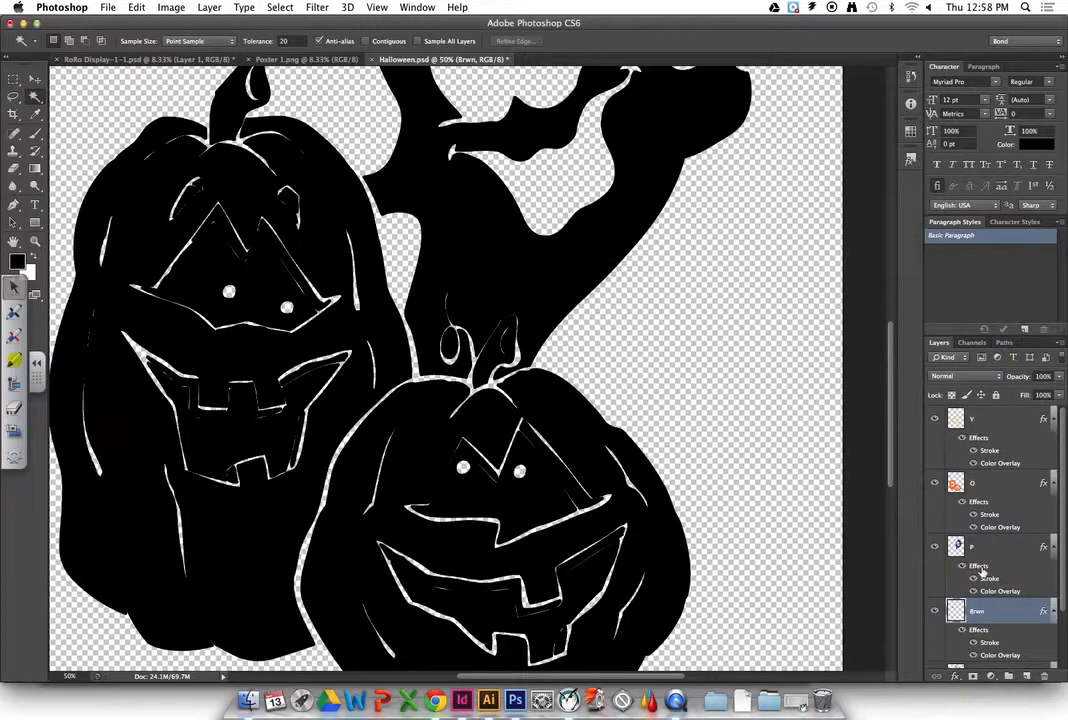
{"action": "scroll", "coordinate": [983, 568], "scroll_direction": "down", "scroll_amount": 2}
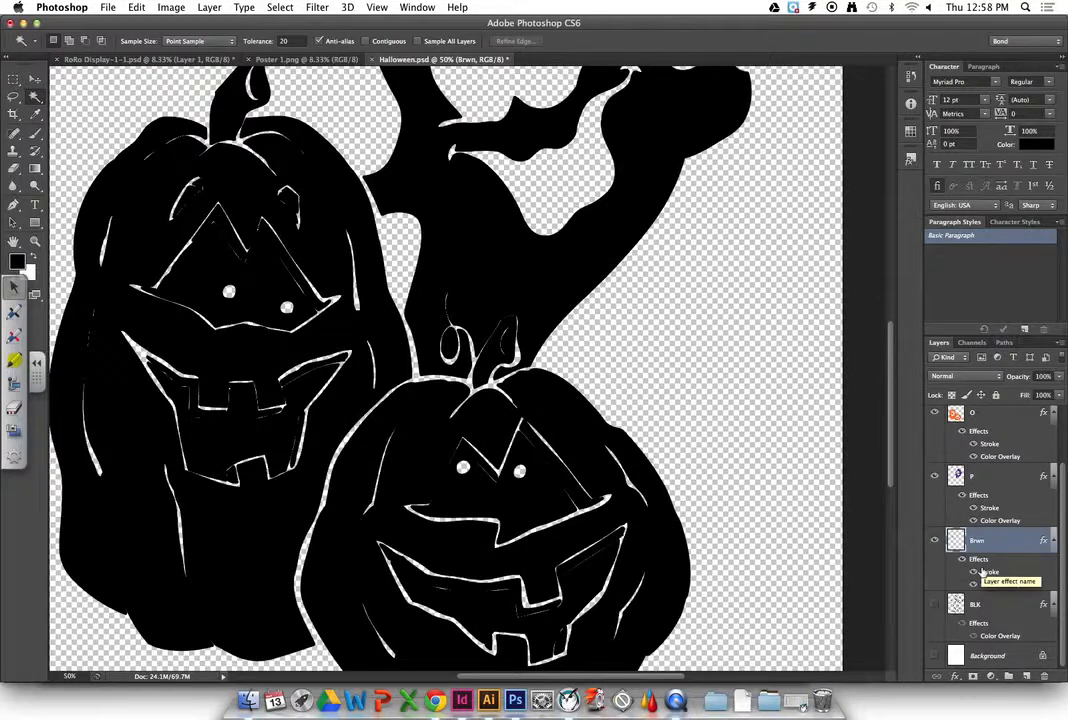
{"action": "left_click", "coordinate": [934, 605]}
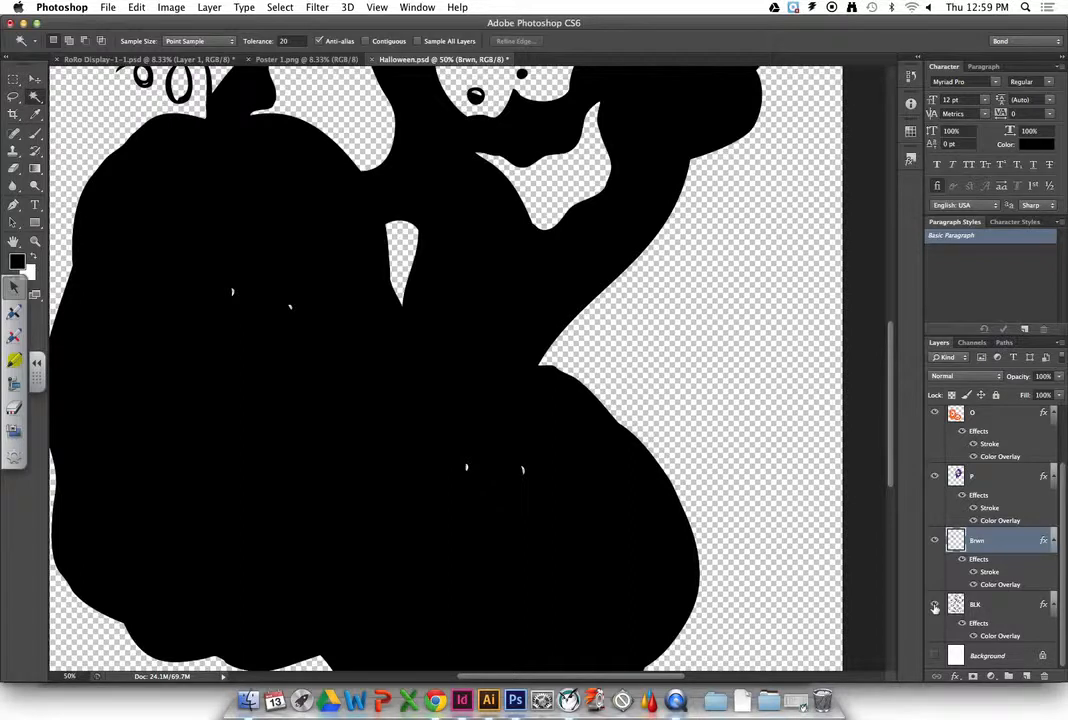
Hide the Y, O, P and Brwn layers so only the BLK line art shows
{"action": "key", "text": "super+minus"}
{"action": "key", "text": "super+minus"}
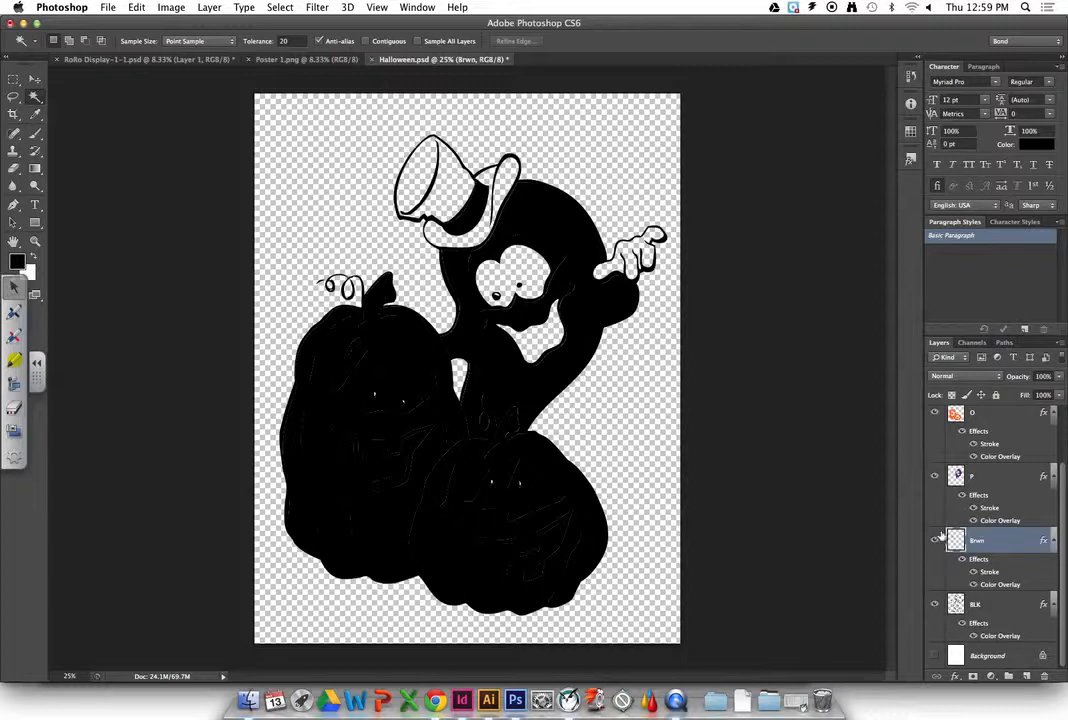
{"action": "scroll", "coordinate": [941, 455], "scroll_direction": "up", "scroll_amount": 2}
{"action": "left_click_drag", "start_coordinate": [935, 419], "coordinate": [935, 611]}
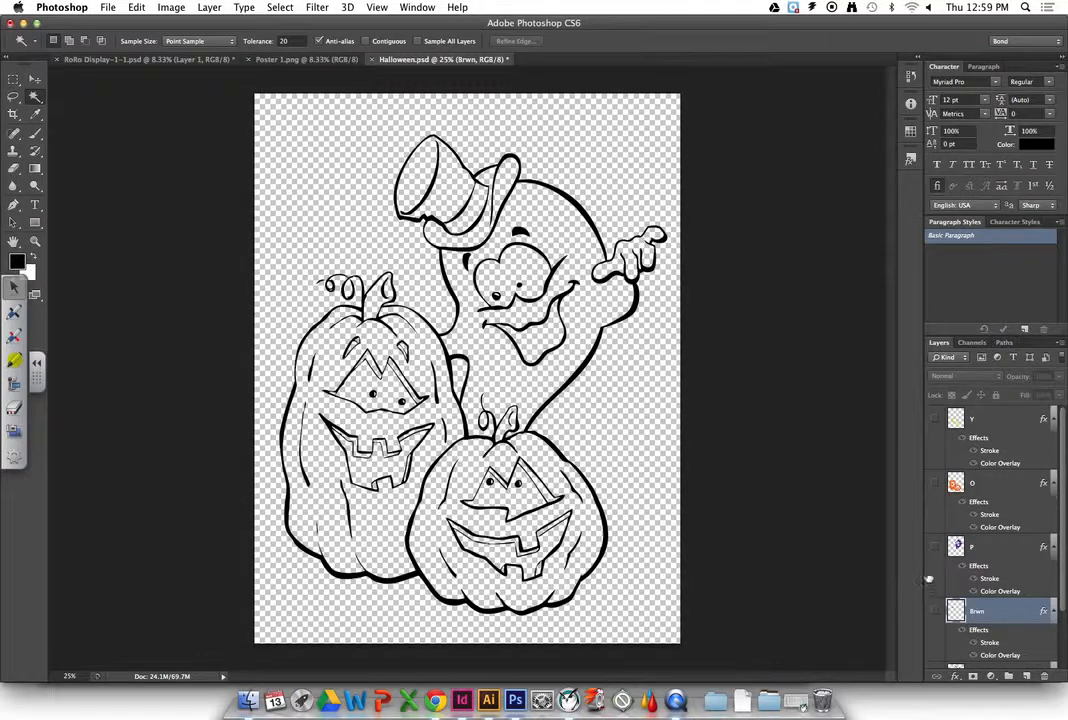
Hide the BLK layer and show only the Brwn layer
{"action": "scroll", "coordinate": [930, 580], "scroll_direction": "down", "scroll_amount": 2}
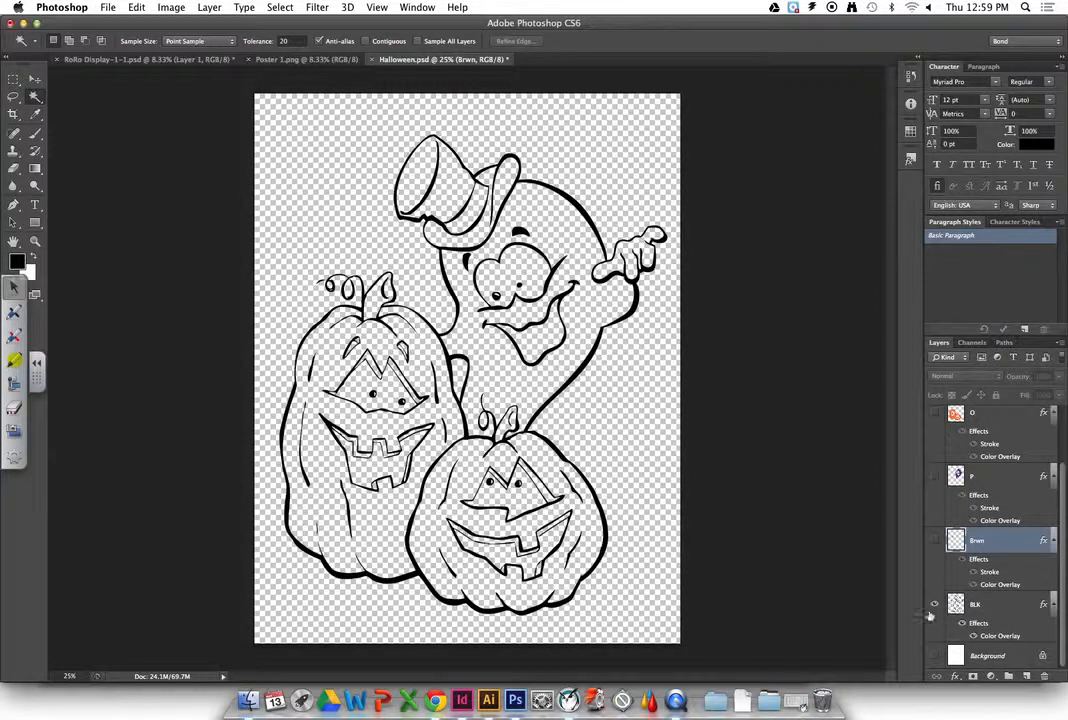
{"action": "left_click", "coordinate": [935, 605]}
{"action": "left_click", "coordinate": [934, 541]}
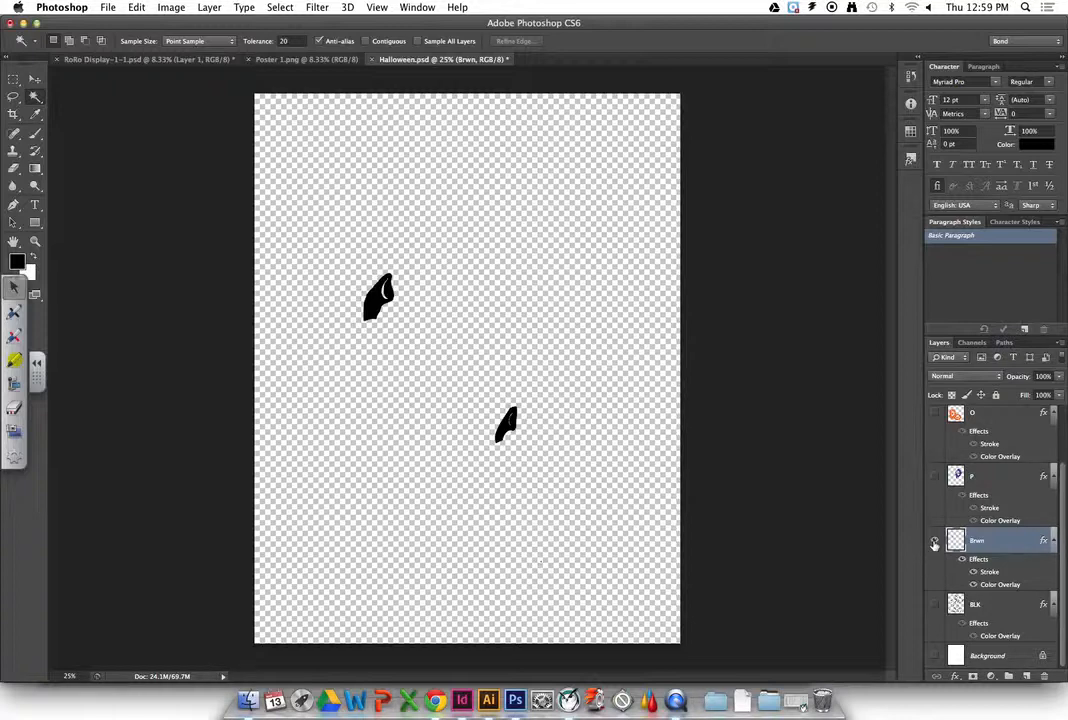
{"action": "left_click", "coordinate": [934, 541]}
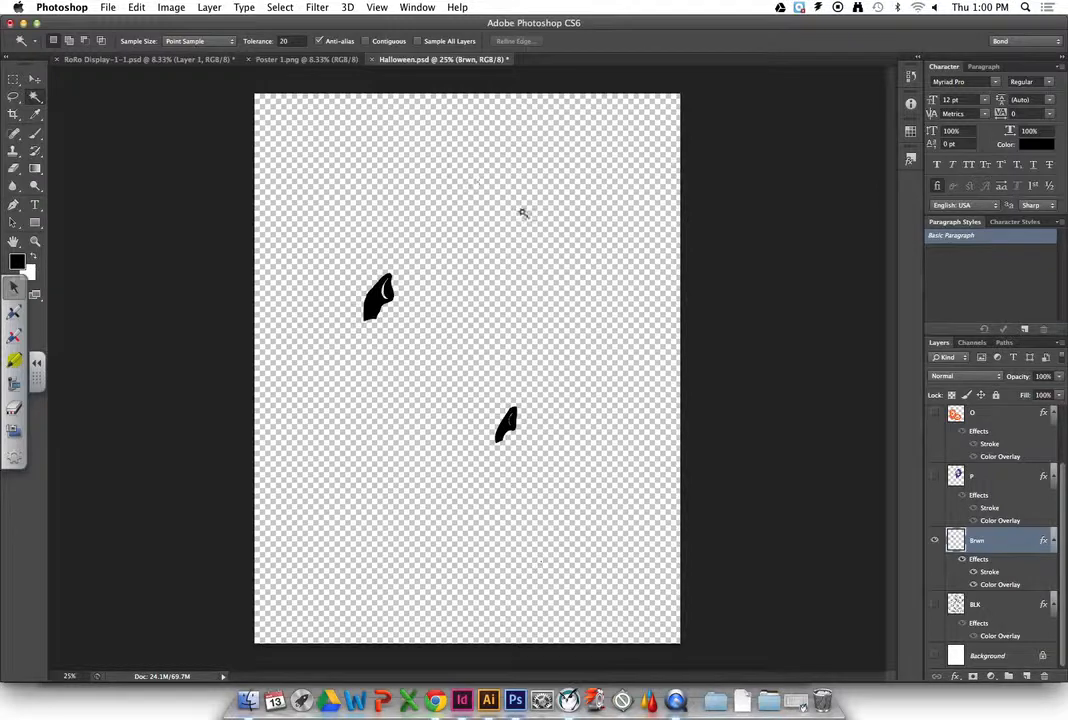
Minimise the Photoshop and Illustrator document windows, dismissing Illustrator's open-file dialog
{"action": "left_click", "coordinate": [21, 21]}
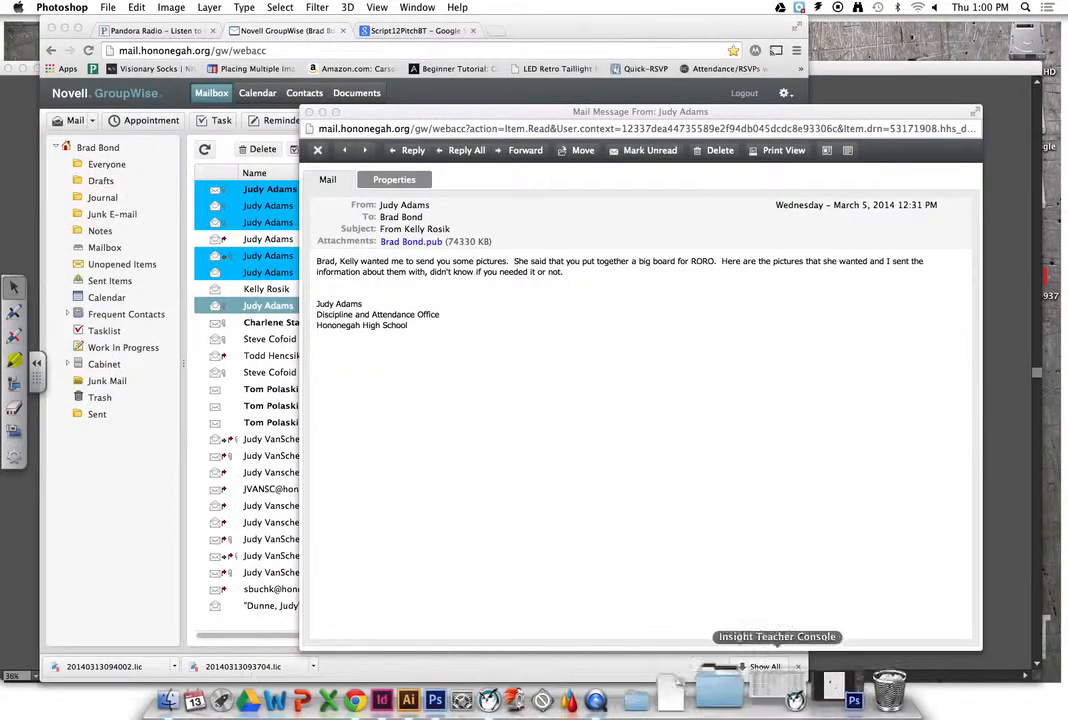
{"action": "left_click", "coordinate": [27, 72]}
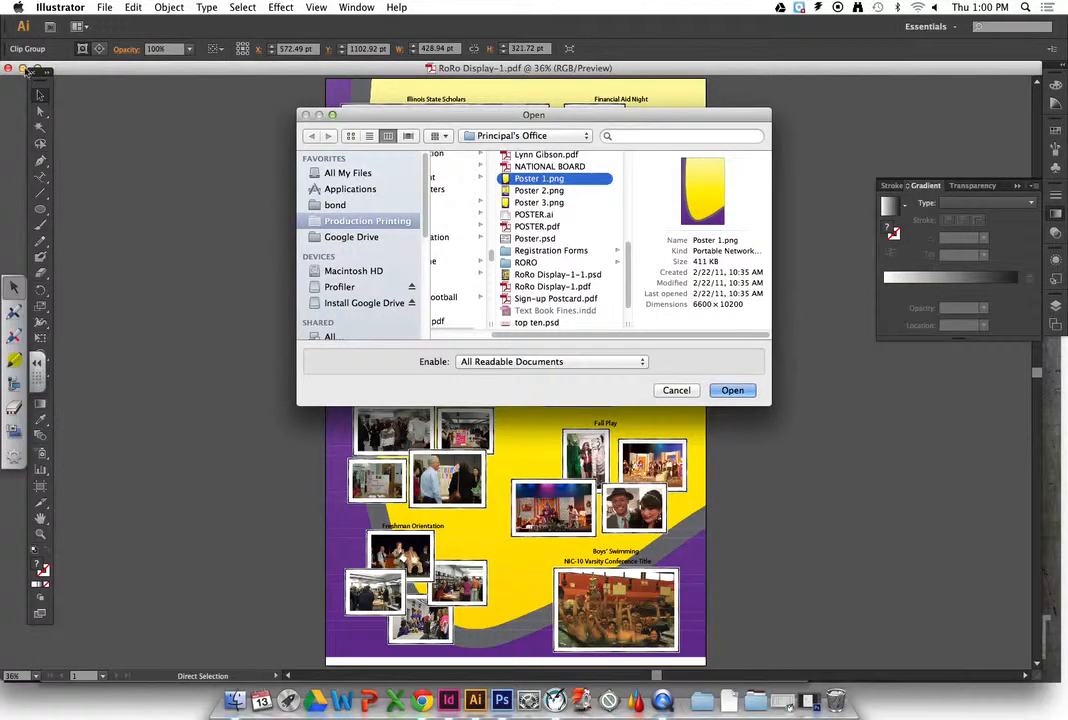
{"action": "left_click", "coordinate": [676, 390]}
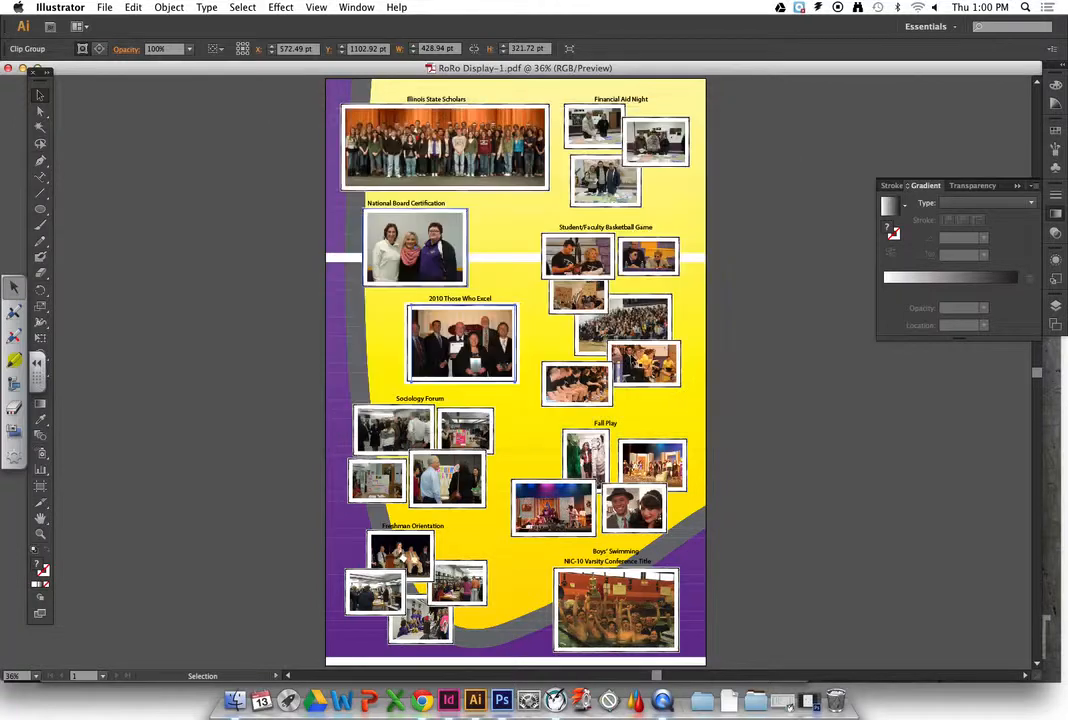
{"action": "left_click", "coordinate": [22, 70]}
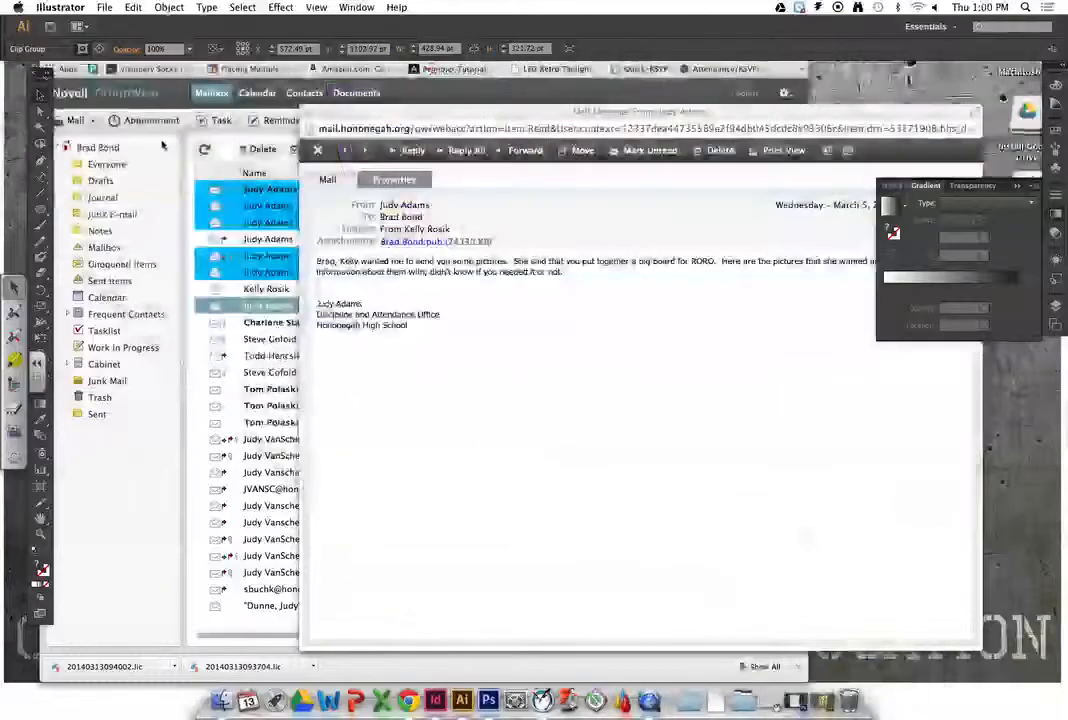
Reveal the desktop and switch to QuickTime Player
{"action": "key", "text": "F11"}
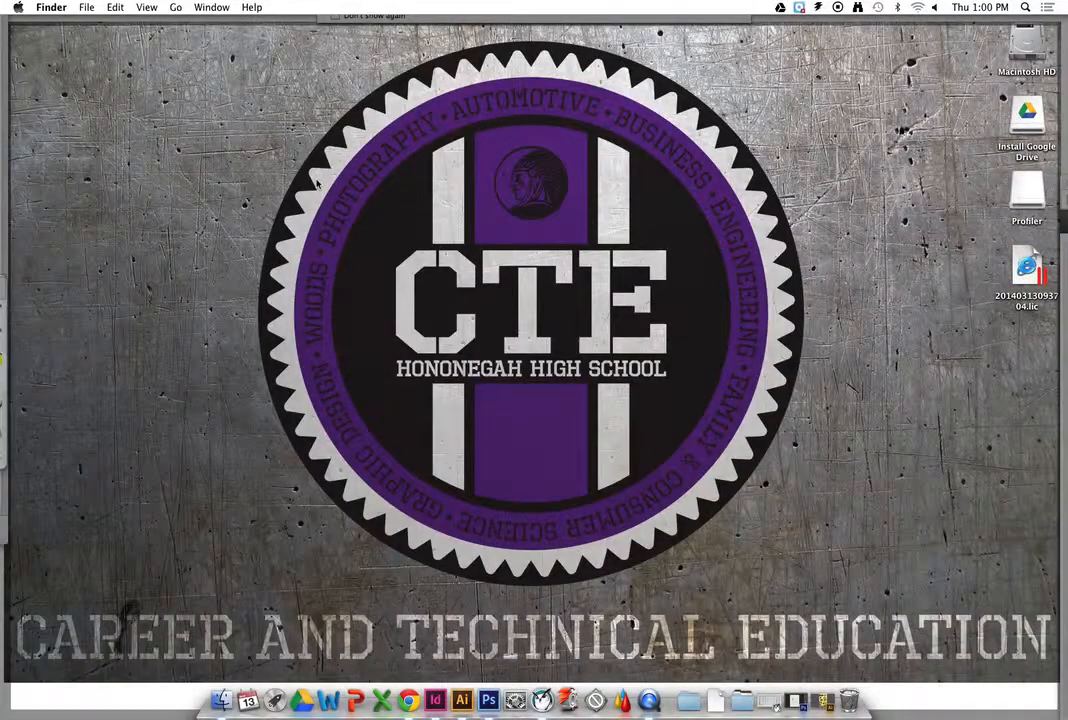
{"action": "key", "text": "Tab"}
{"action": "right_click", "coordinate": [507, 525]}
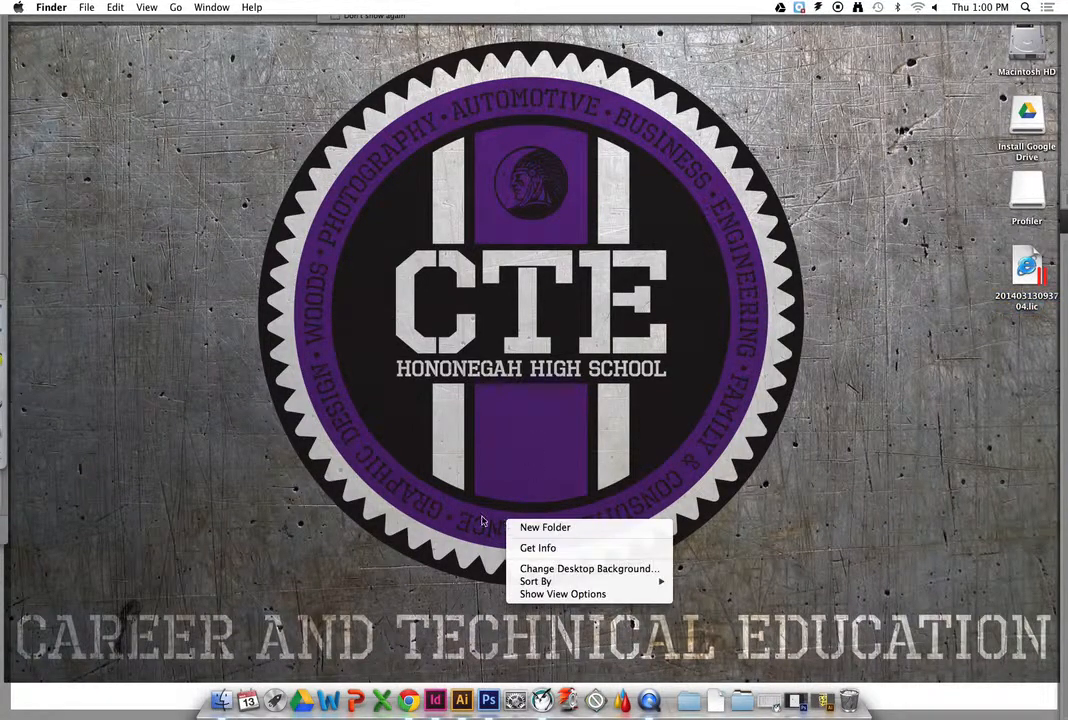
{"action": "left_click", "coordinate": [315, 433]}
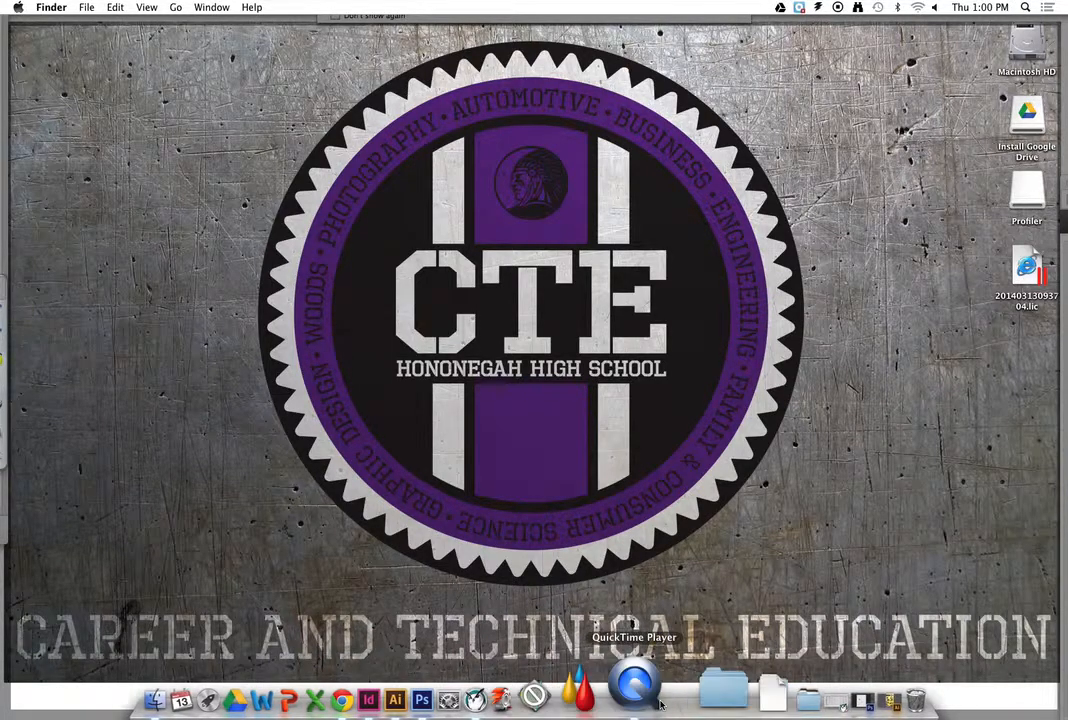
{"action": "left_click", "coordinate": [650, 688]}
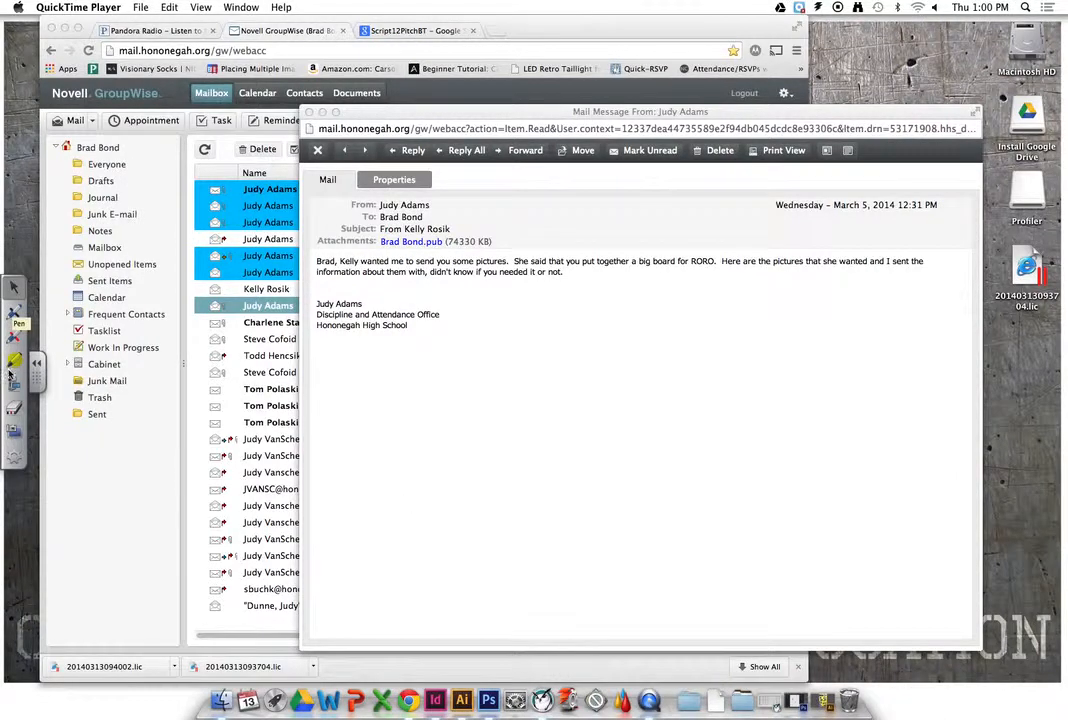
Minimise the open mail message window and the browser window behind it to clear the desktop
{"action": "left_click", "coordinate": [322, 112]}
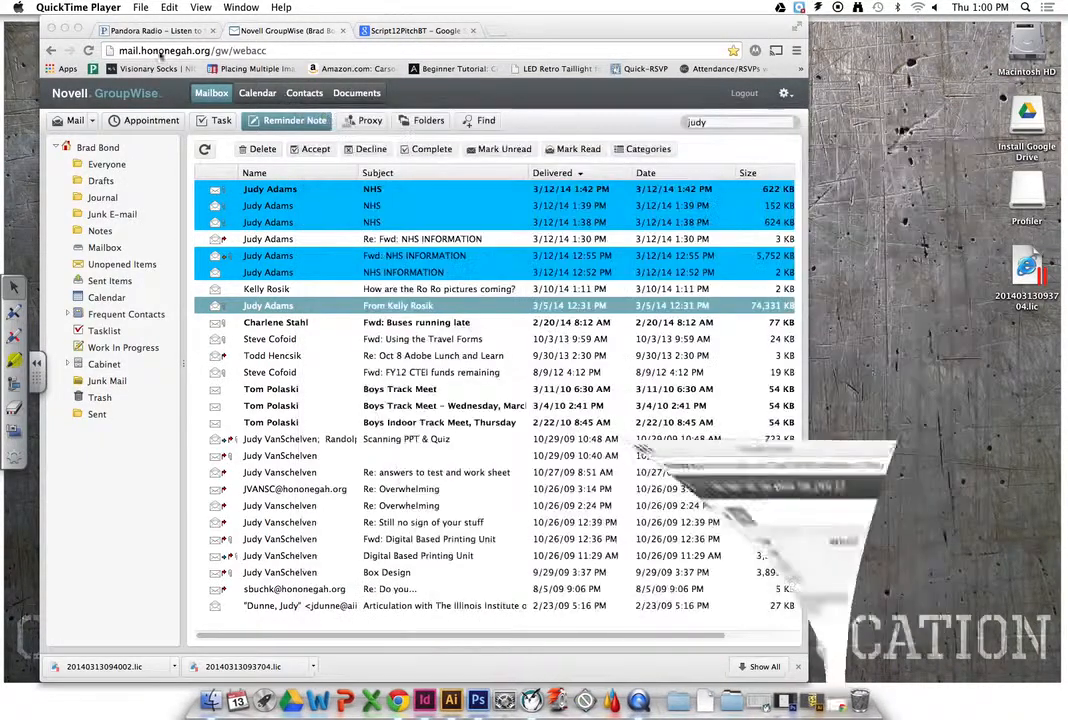
{"action": "left_click", "coordinate": [64, 29]}
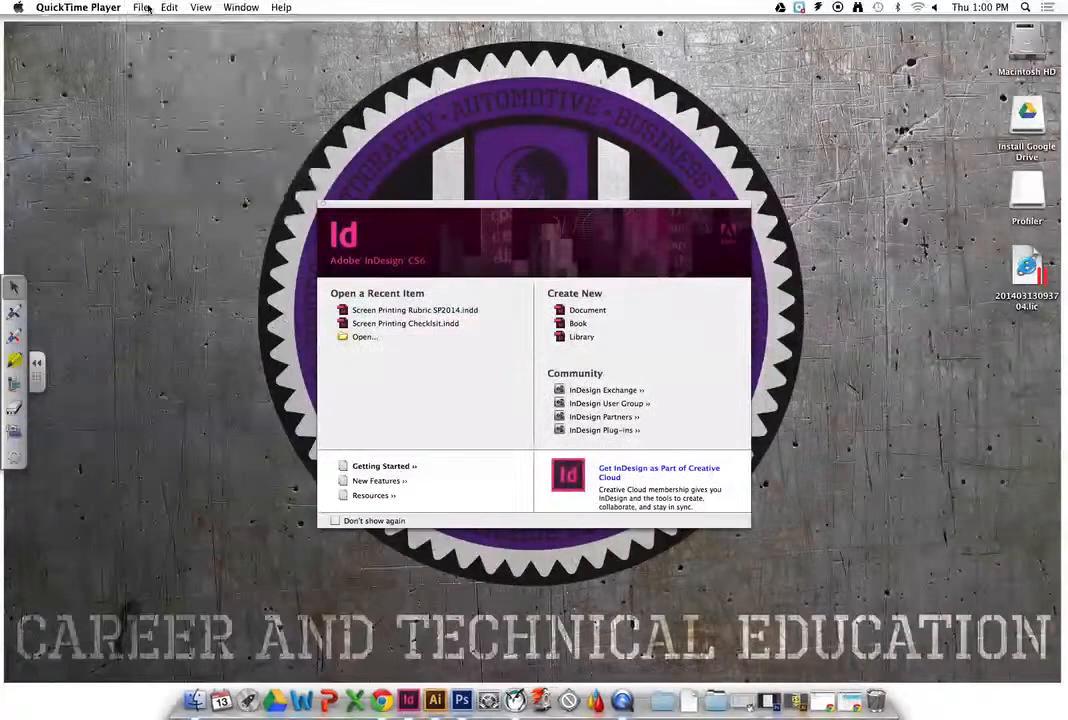
{"action": "left_click", "coordinate": [145, 8]}
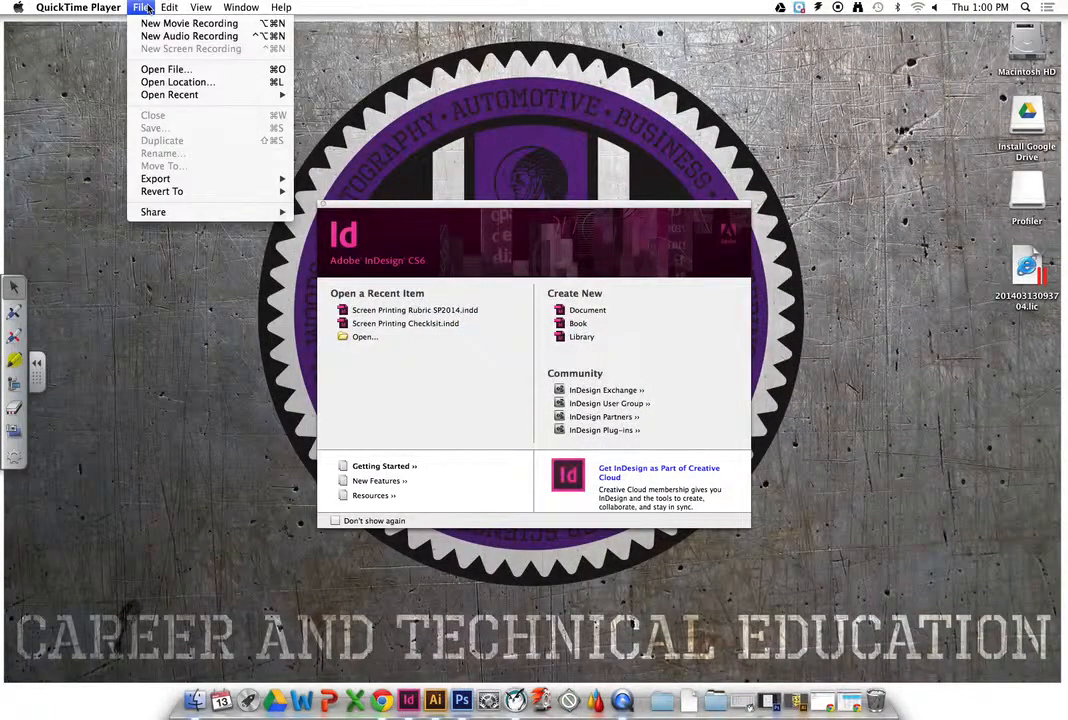
{"action": "mouse_move", "coordinate": [72, 8]}
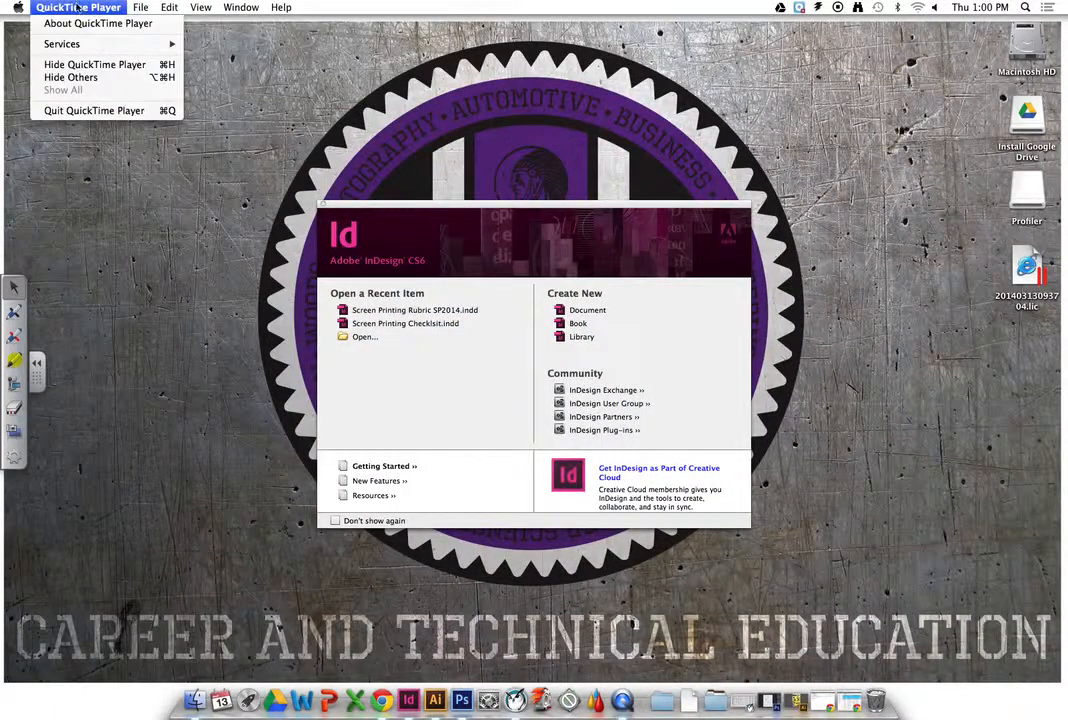
{"action": "left_click", "coordinate": [121, 176]}
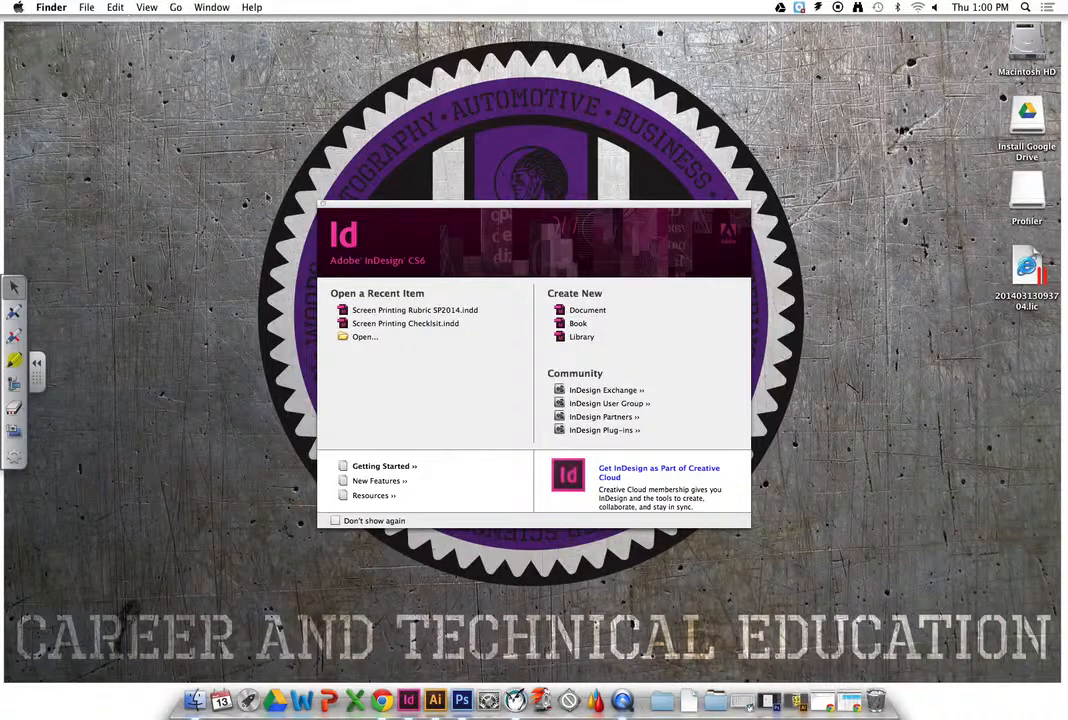
Close the InDesign welcome screen and return to the empty Finder desktop
{"action": "left_click", "coordinate": [326, 207]}
{"action": "left_click", "coordinate": [324, 206]}
{"action": "left_click", "coordinate": [543, 484]}
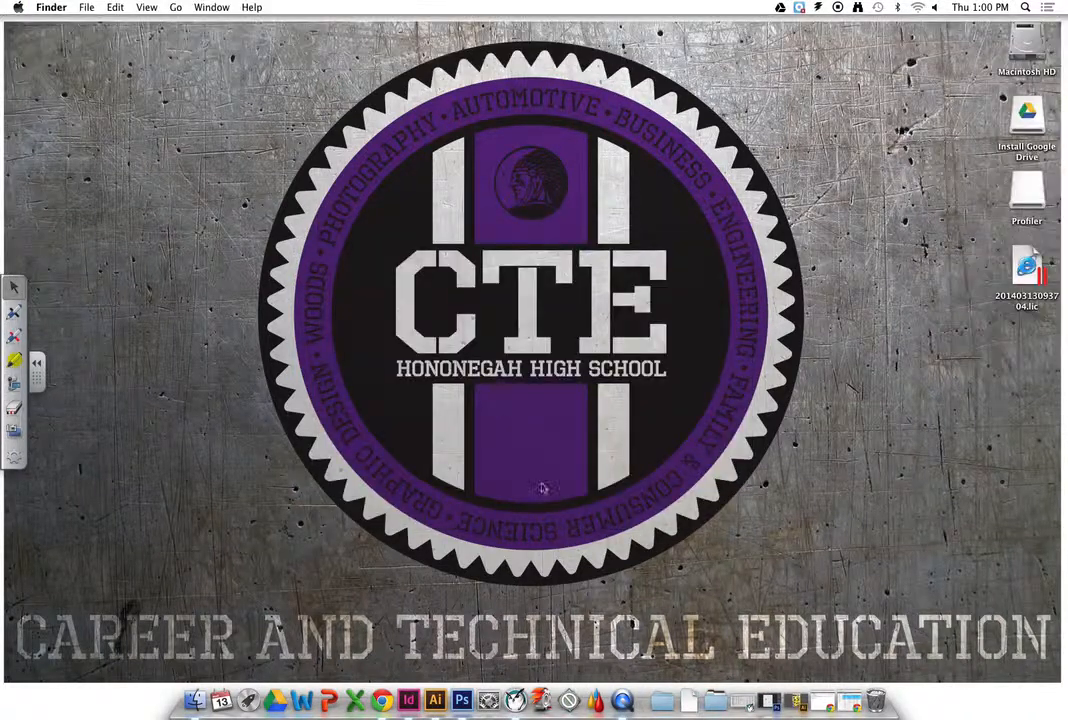